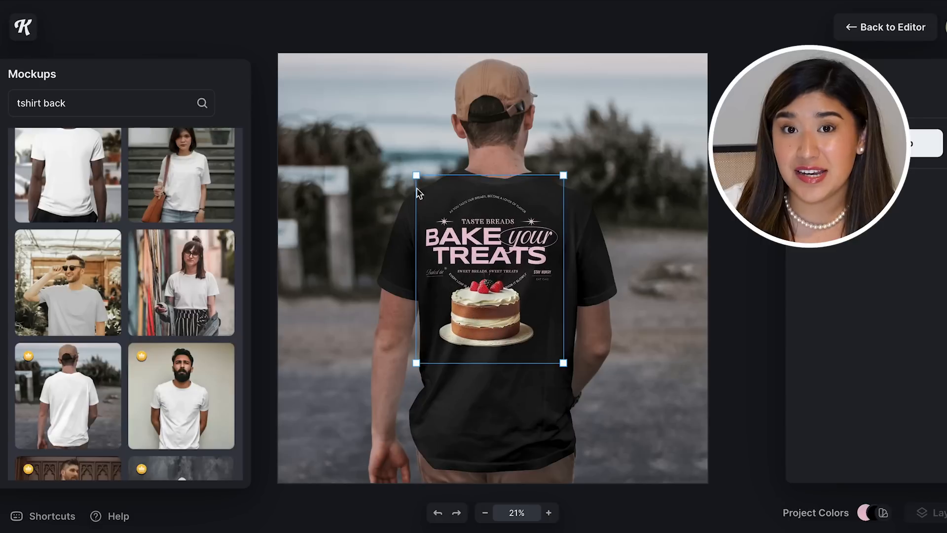
Search the mockups for "tshirt"
key("BackSpace")
key("BackSpace")
key("BackSpace")
key("BackSpace")
key("BackSpace")
key("Return")
Apply the mockup of the woman holding a cup by a pink wall and nudge the bakery design on her shirt
scroll(125, 355, "down", 5)
scroll(126, 355, "down", 5)
left_click(67, 206)
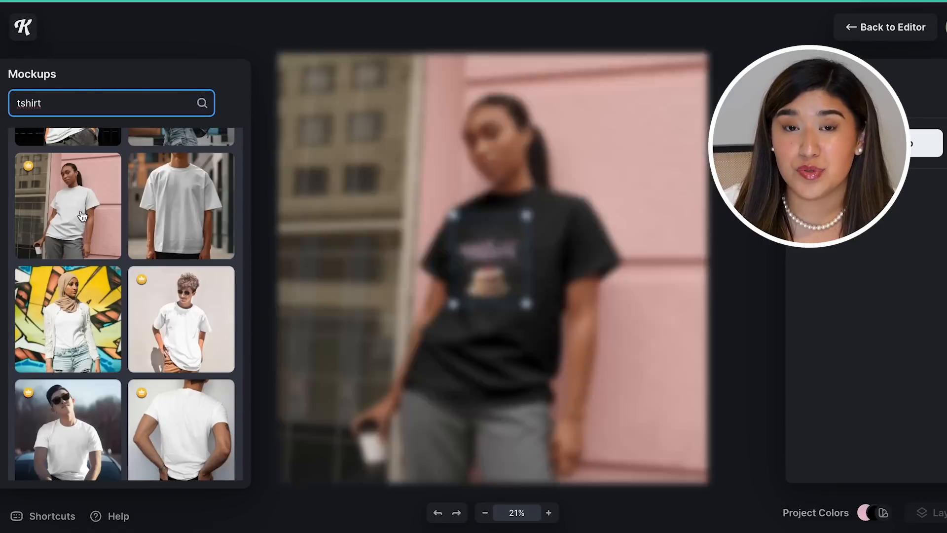
left_click_drag(511, 270, 510, 266)
left_click(664, 254)
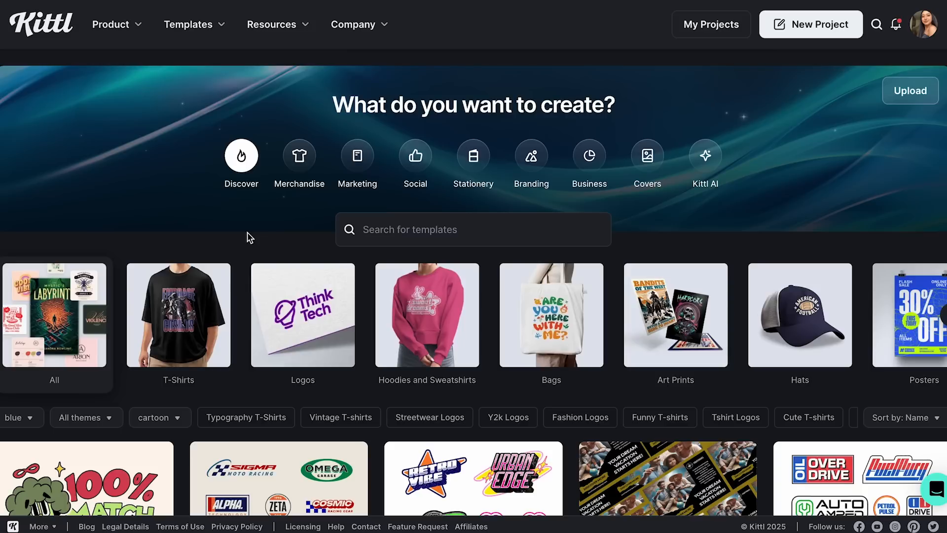
Open the T-Shirts category of the template library
scroll(213, 315, "down", 1)
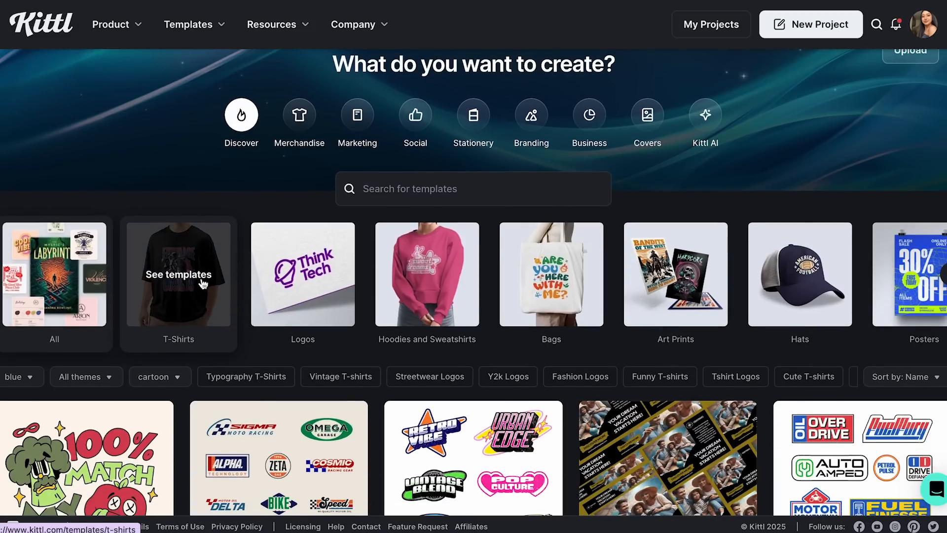
left_click(170, 286)
scroll(231, 370, "down", 2)
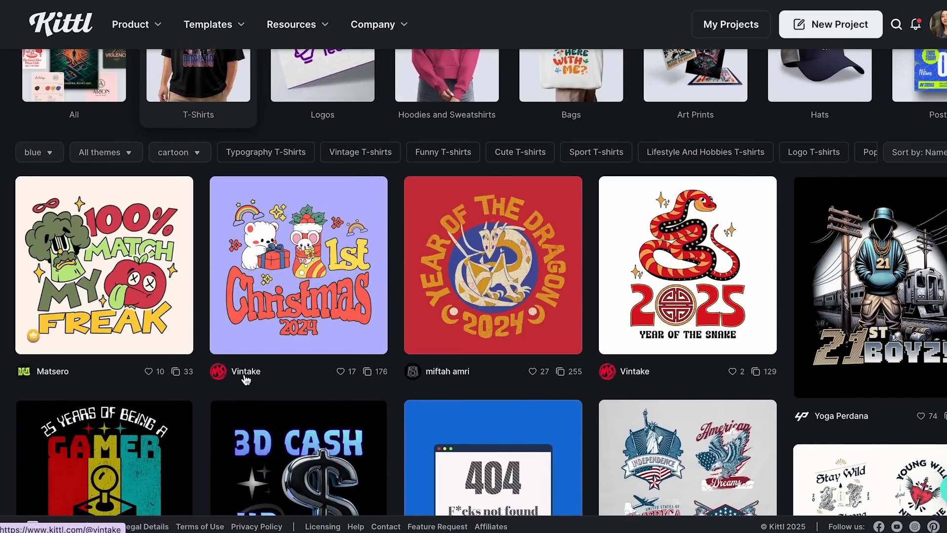
Filter the T-shirt templates by the color green and look over the results
left_click(15, 152)
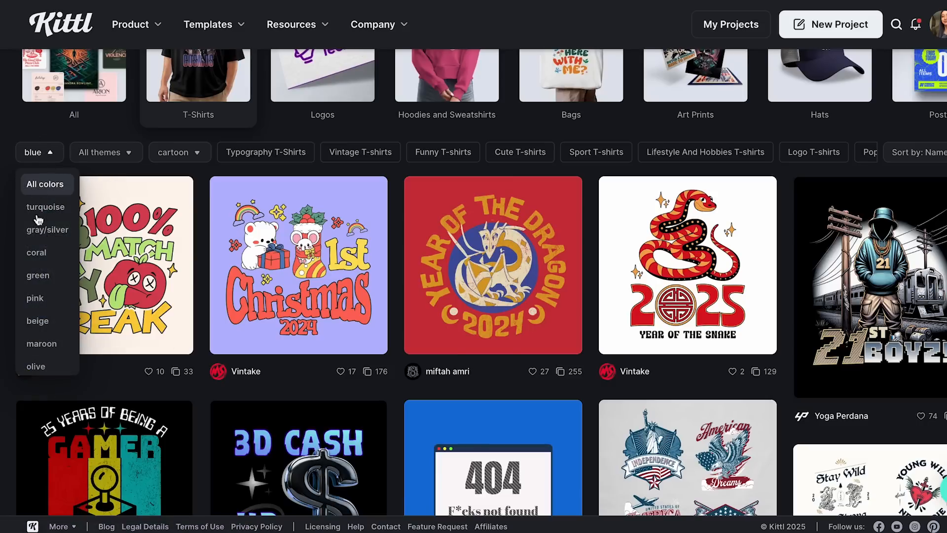
scroll(41, 330, "down", 3)
scroll(42, 328, "up", 2)
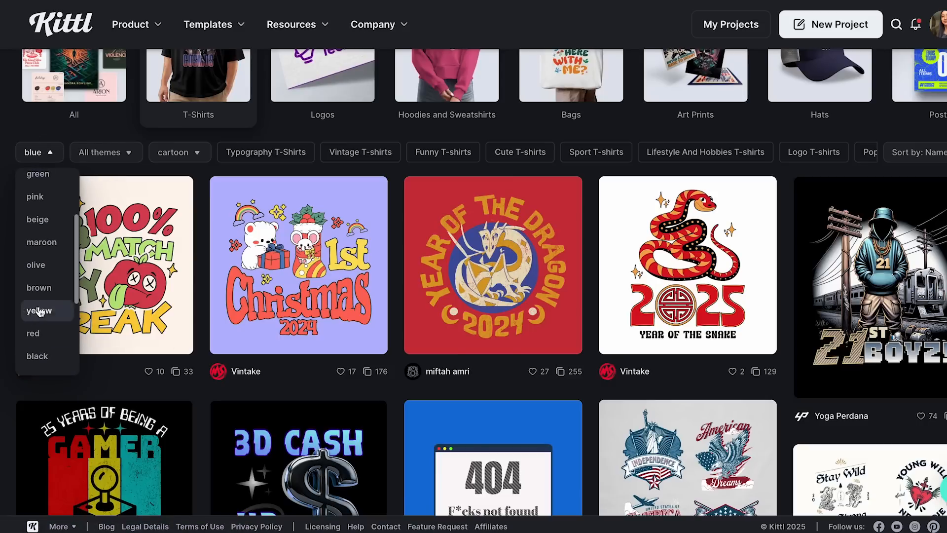
scroll(37, 296, "down", 4)
scroll(36, 274, "up", 2)
left_click(36, 274)
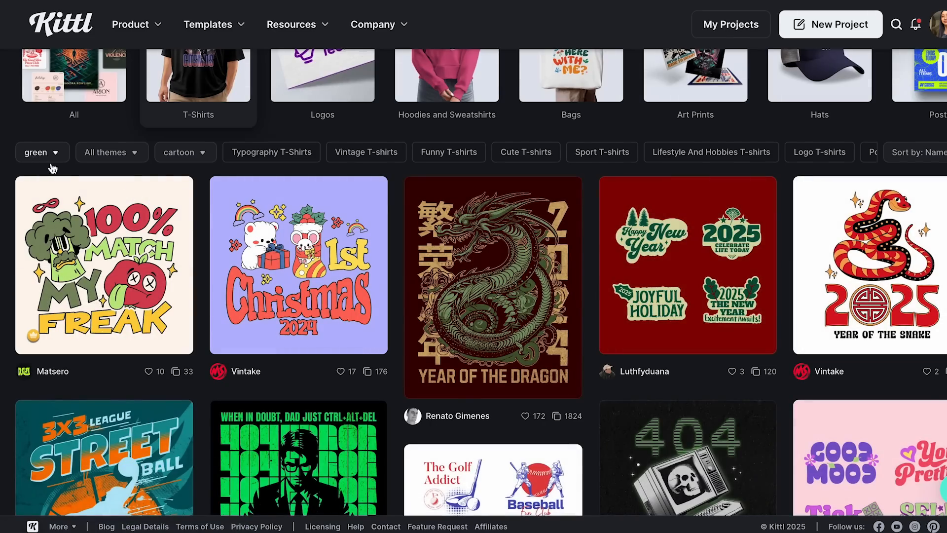
scroll(416, 311, "down", 3)
scroll(416, 311, "up", 4)
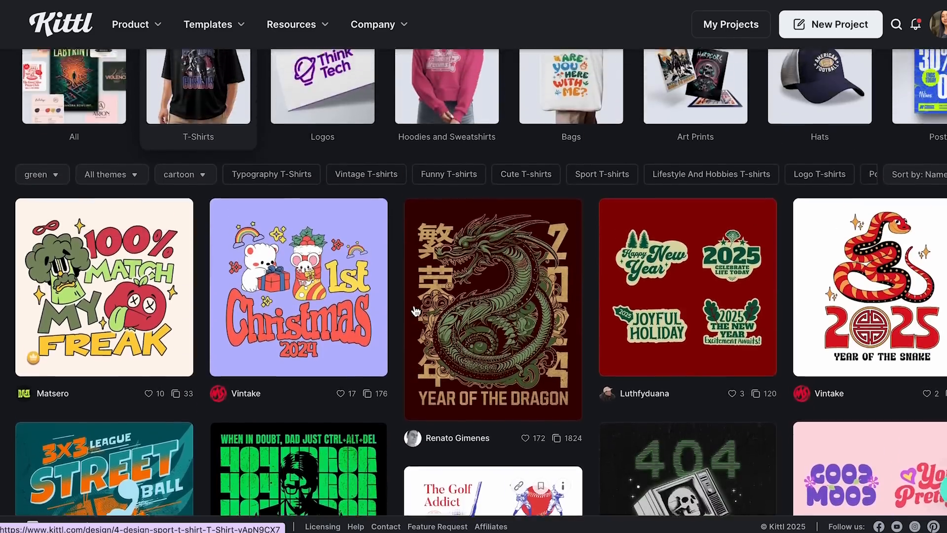
Examine the theme and style options available for filtering the T-shirt templates
left_click(131, 187)
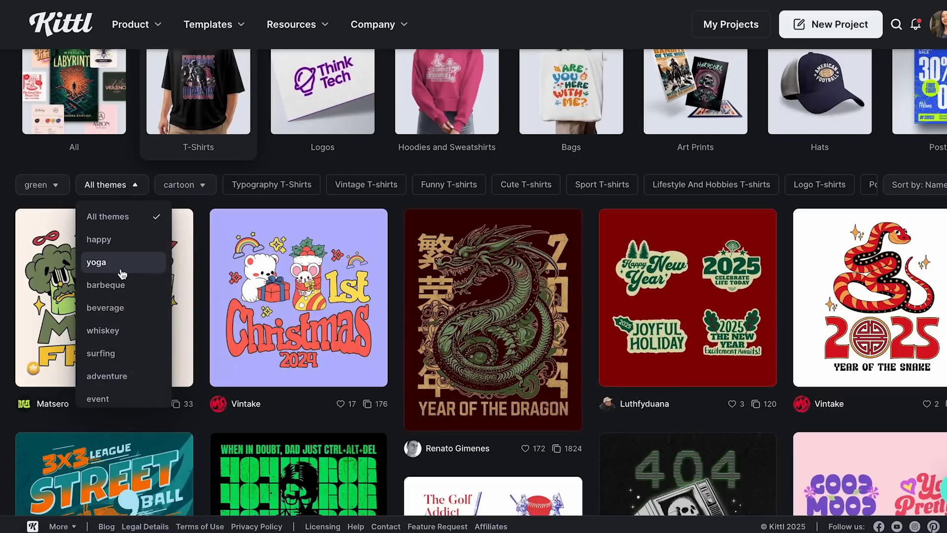
scroll(116, 346, "down", 4)
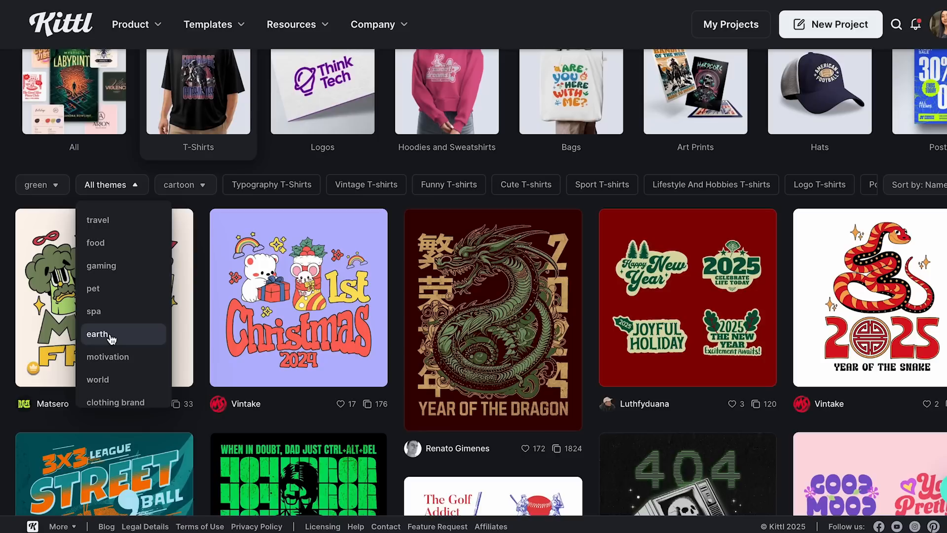
left_click(180, 185)
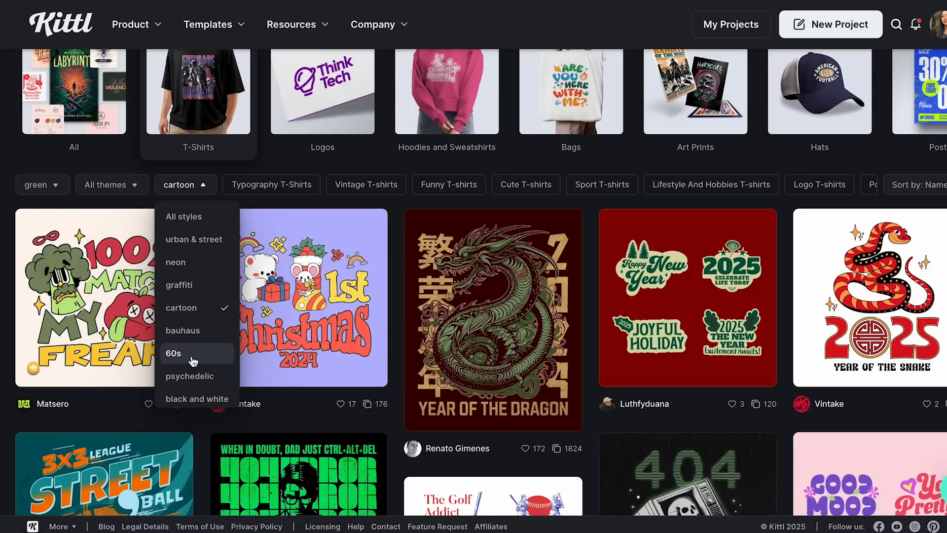
scroll(191, 360, "down", 5)
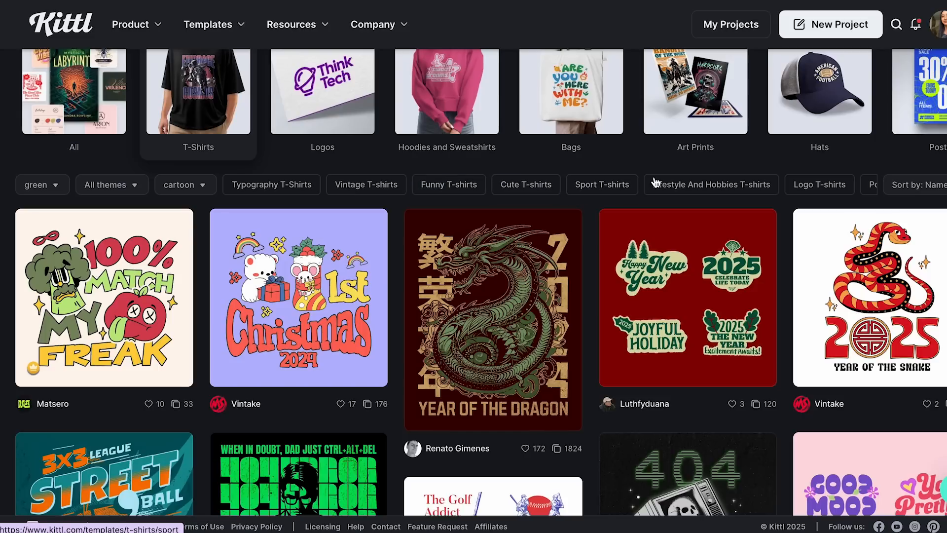
Narrow the templates to the Cute T-shirts subcategory and browse the designs
left_click(517, 185)
scroll(510, 305, "down", 3)
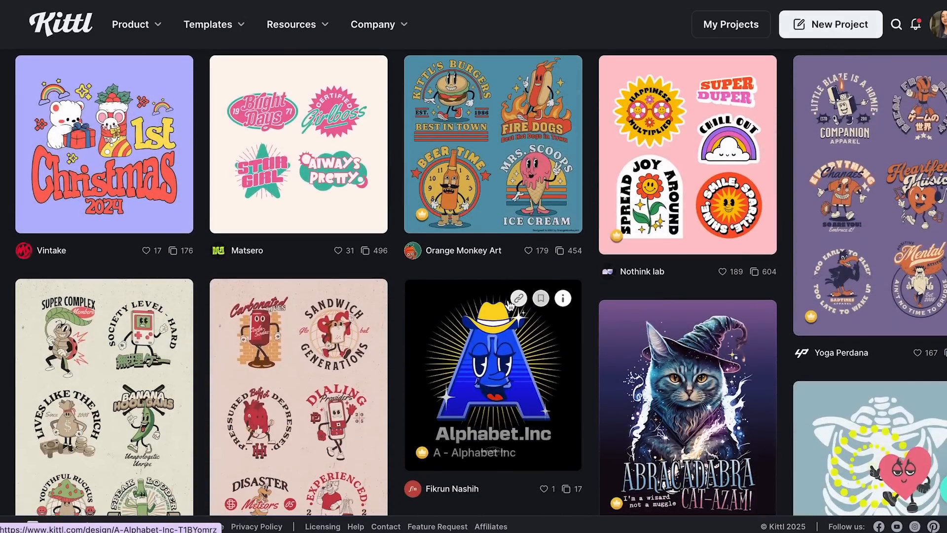
scroll(550, 284, "down", 1)
scroll(551, 285, "up", 5)
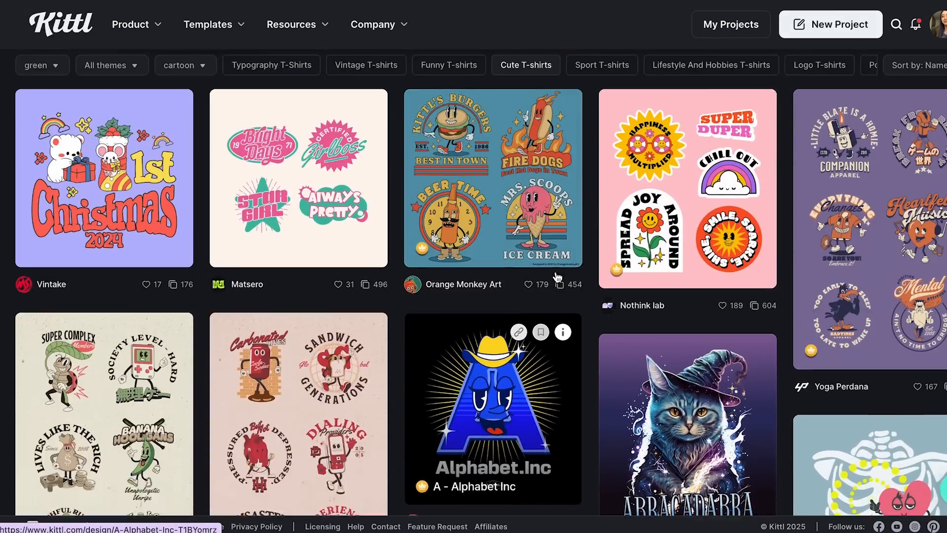
scroll(620, 312, "down", 2)
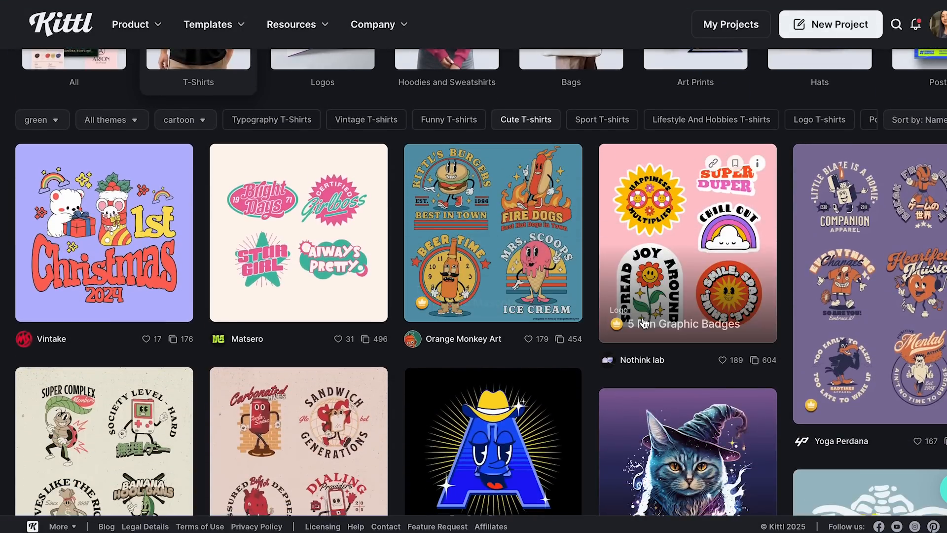
scroll(620, 316, "up", 1)
Sort the cute T-shirt templates by most used and browse through them
left_click(917, 161)
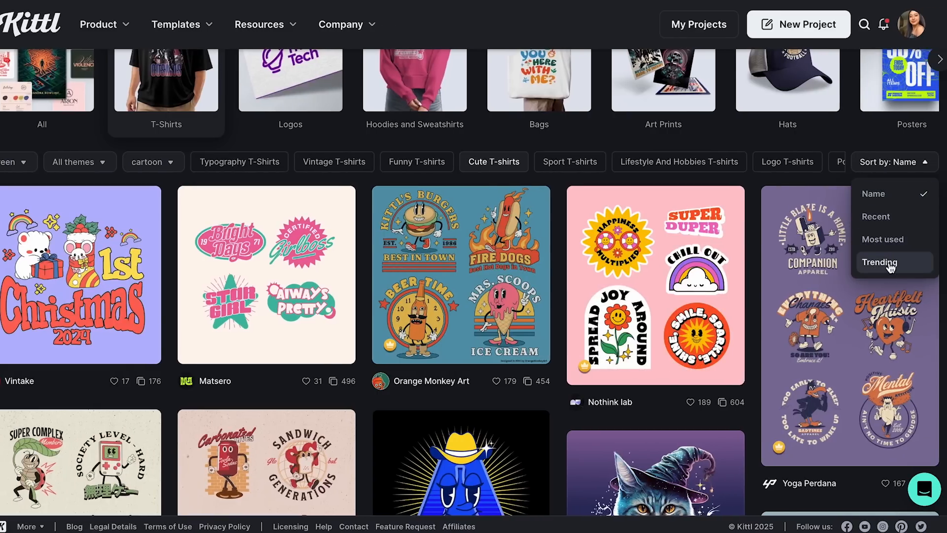
left_click(884, 239)
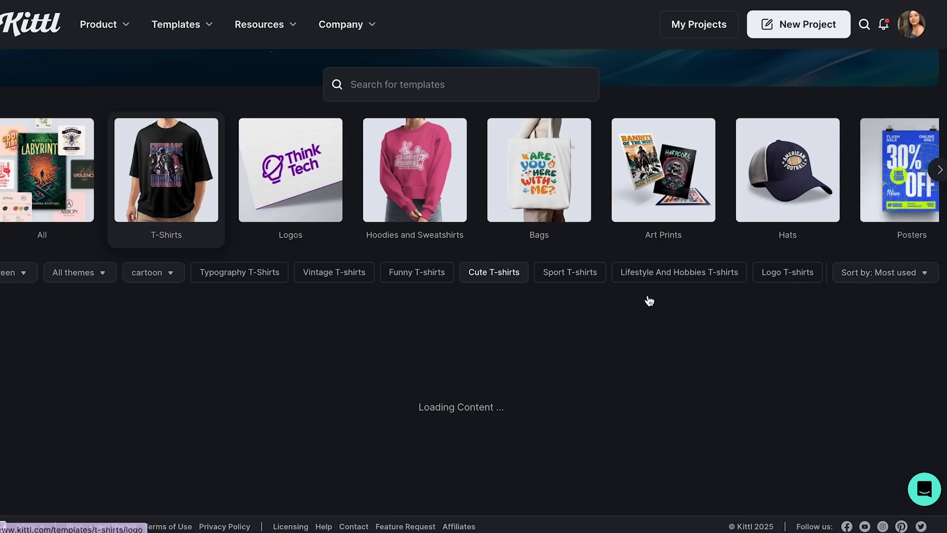
scroll(649, 300, "down", 6)
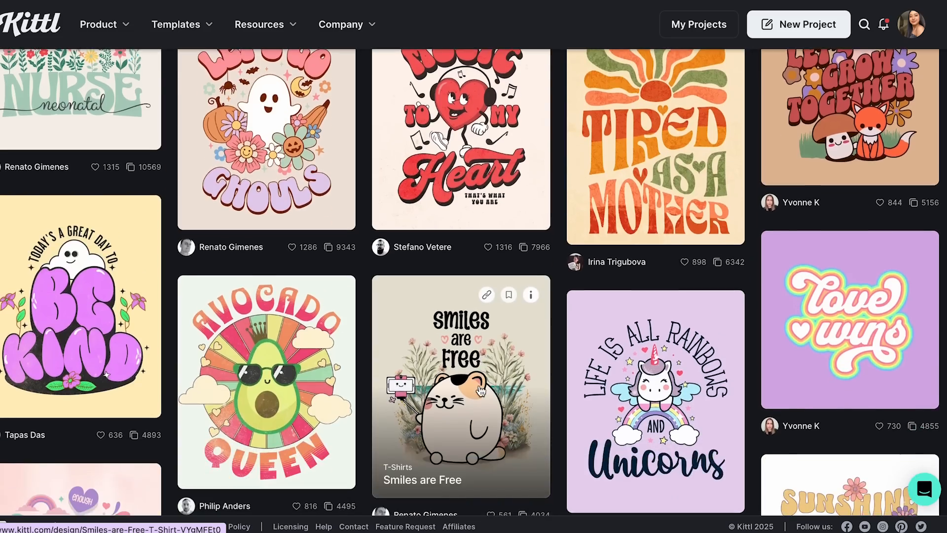
scroll(481, 391, "down", 10)
scroll(481, 391, "up", 13)
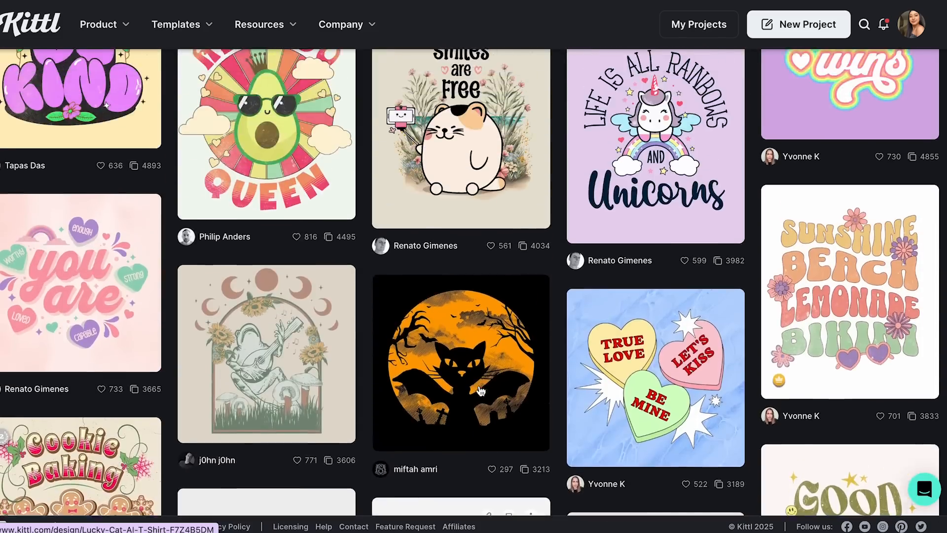
scroll(481, 391, "up", 10)
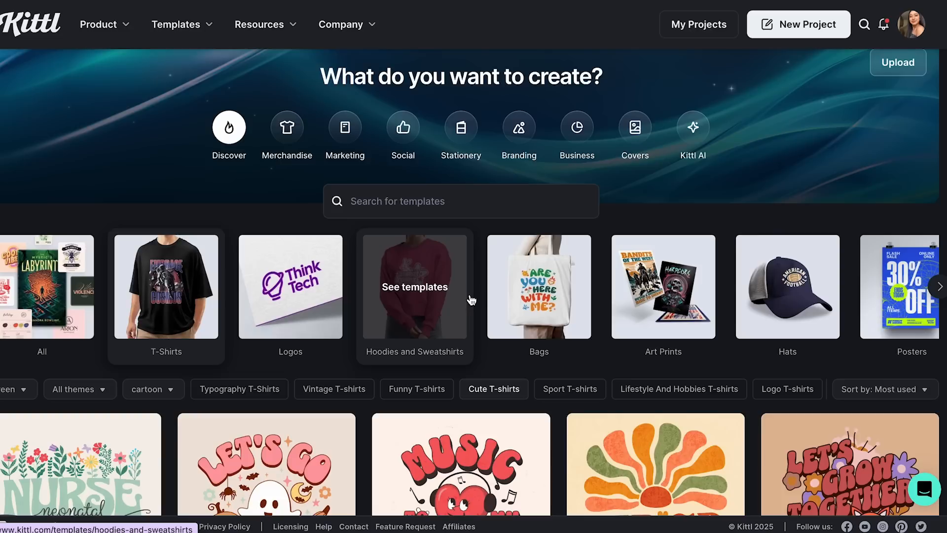
Create a new project with the T-Shirt artboard preset of 4200 × 4800 px
left_click(776, 32)
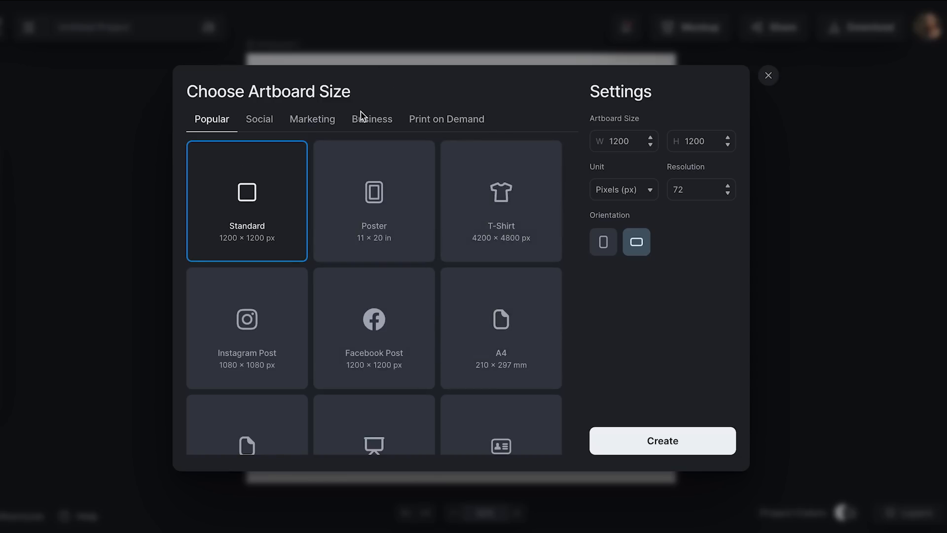
left_click(454, 212)
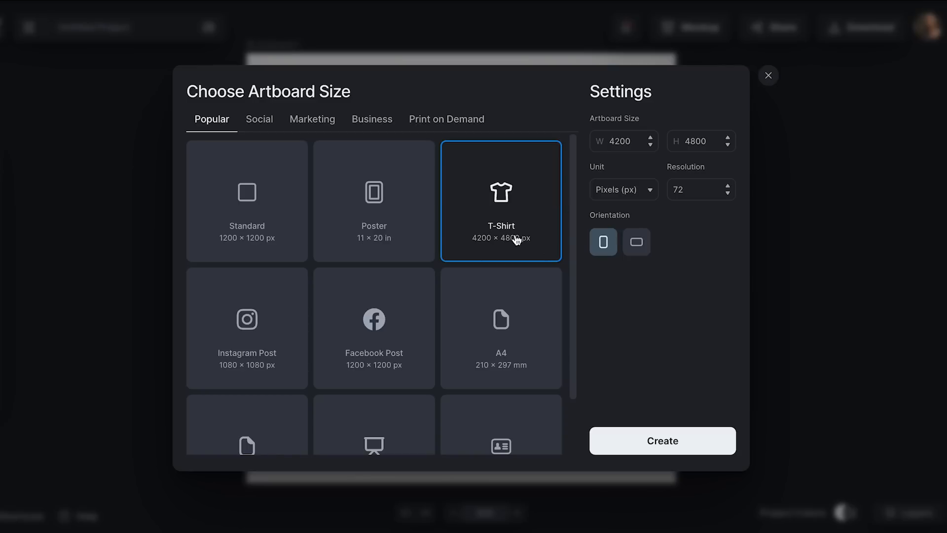
left_click(627, 450)
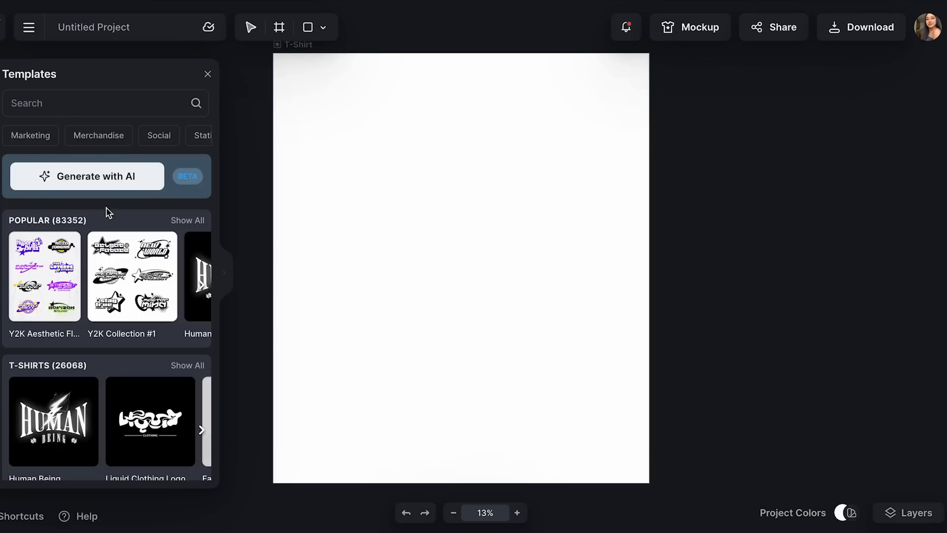
Open the AI design generator and set it to make a T-shirt for a "Bakery"
left_click(116, 184)
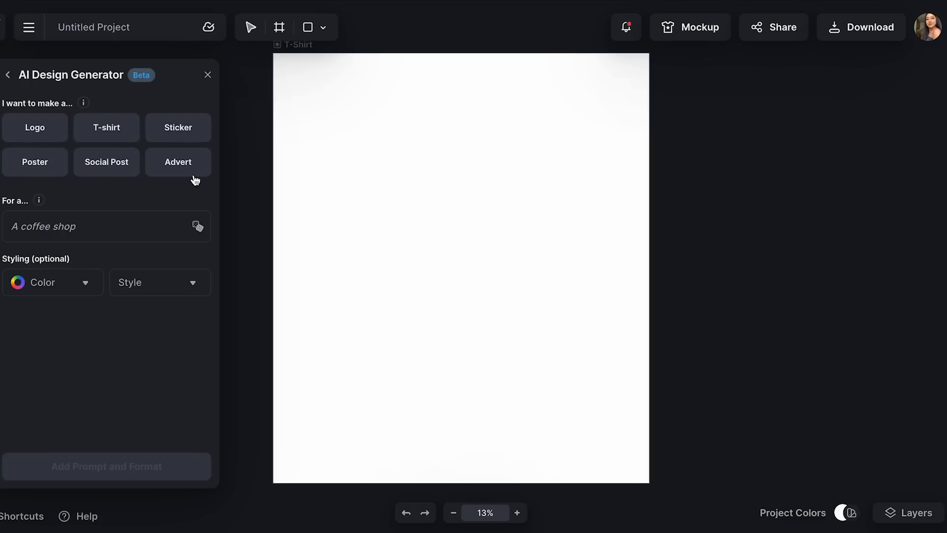
left_click(107, 131)
left_click(55, 235)
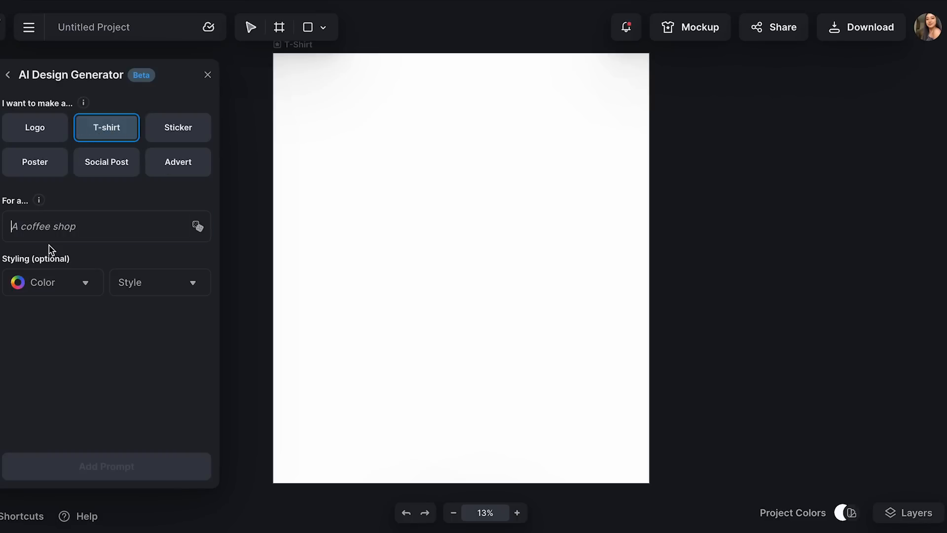
type("Bakery")
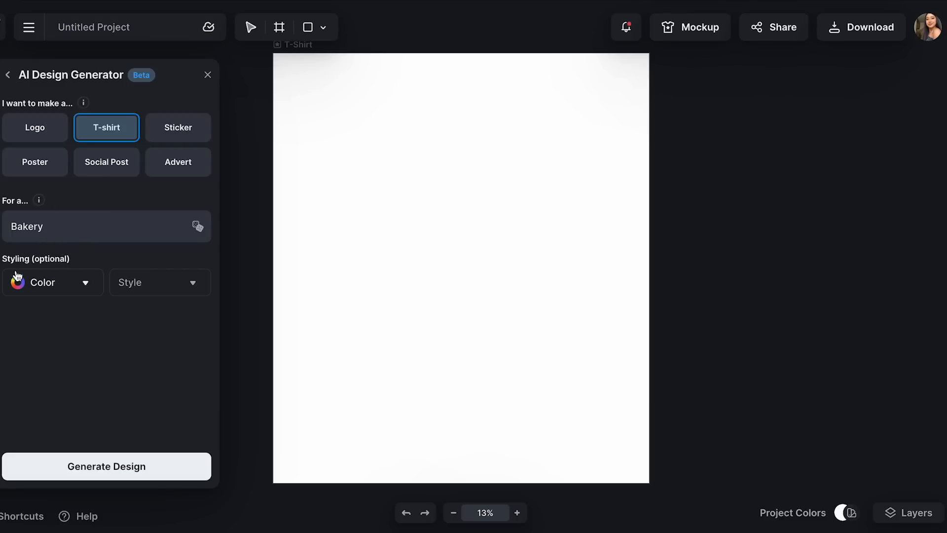
Set the generator's color styling to a custom palette described as "Pastel pink"
left_click(86, 285)
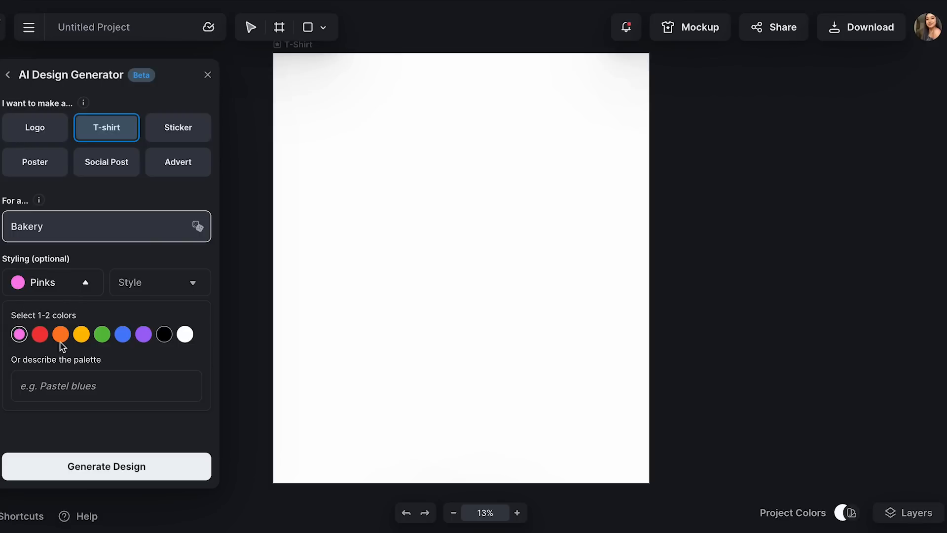
left_click(143, 335)
left_click(86, 384)
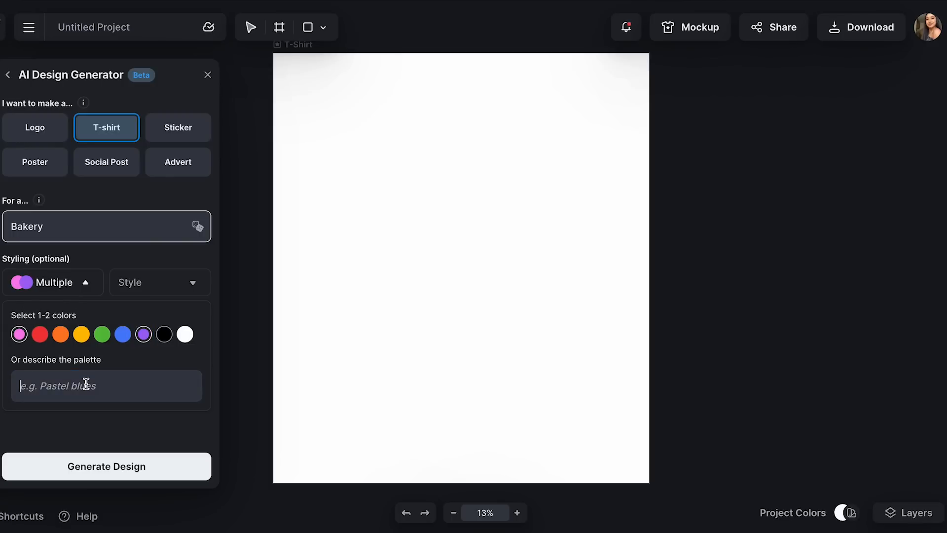
type("Pastel pink")
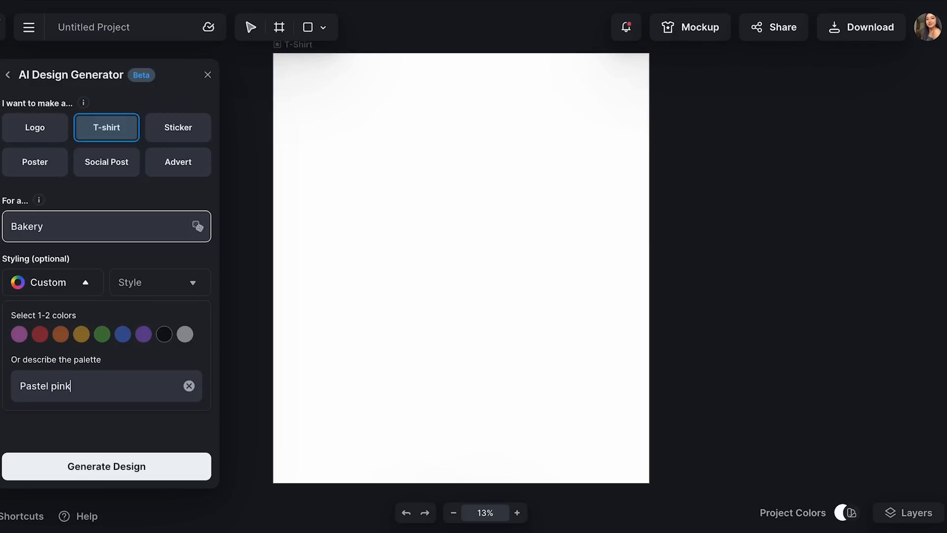
left_click(28, 283)
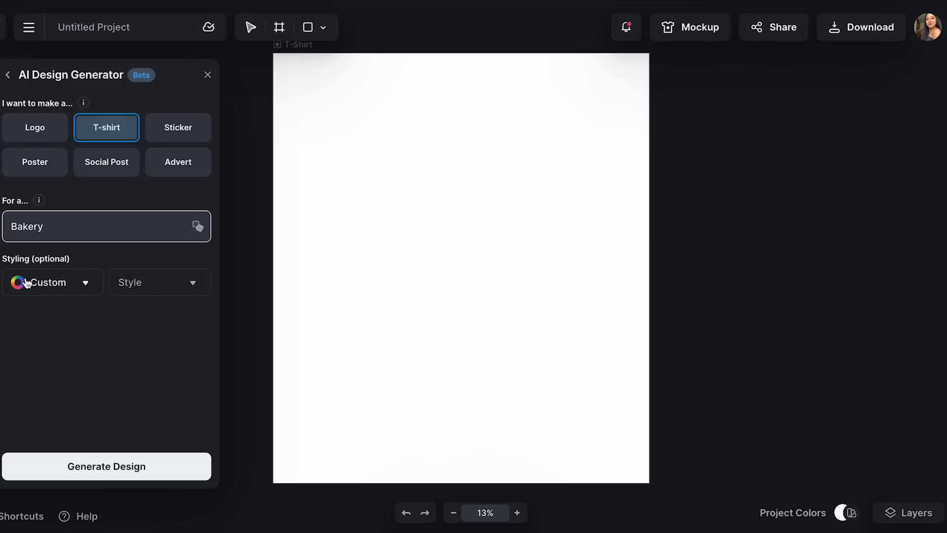
Set the design style for the bakery T-shirt to Cute
left_click(176, 291)
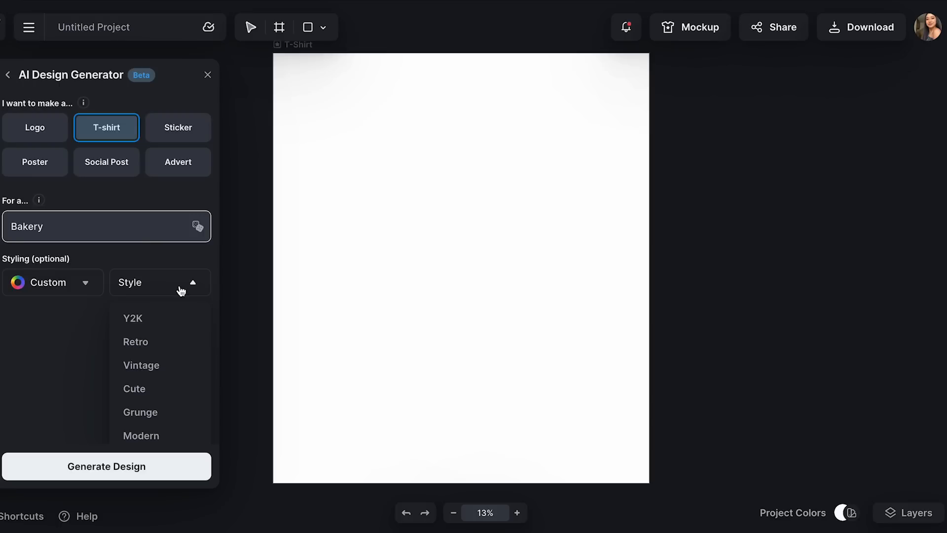
scroll(169, 346, "down", 1)
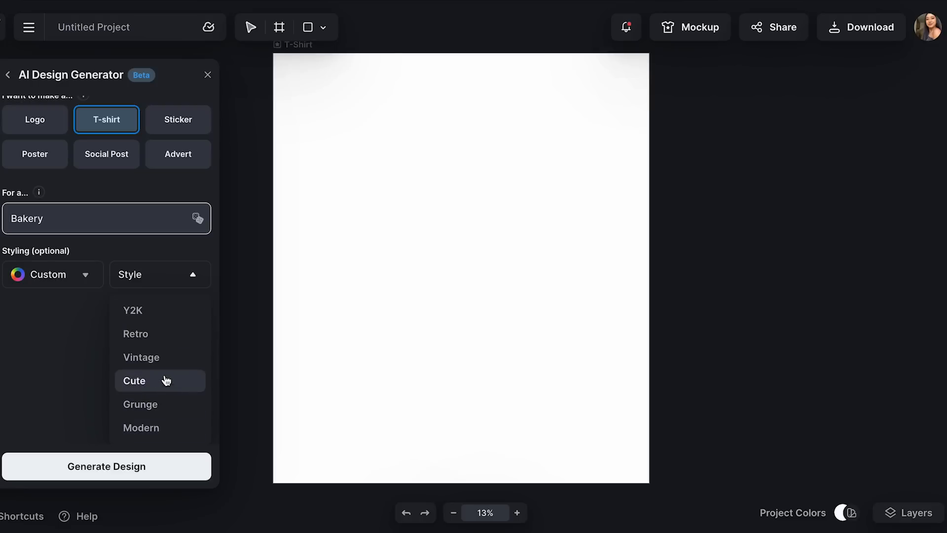
scroll(155, 351, "down", 1)
left_click(153, 387)
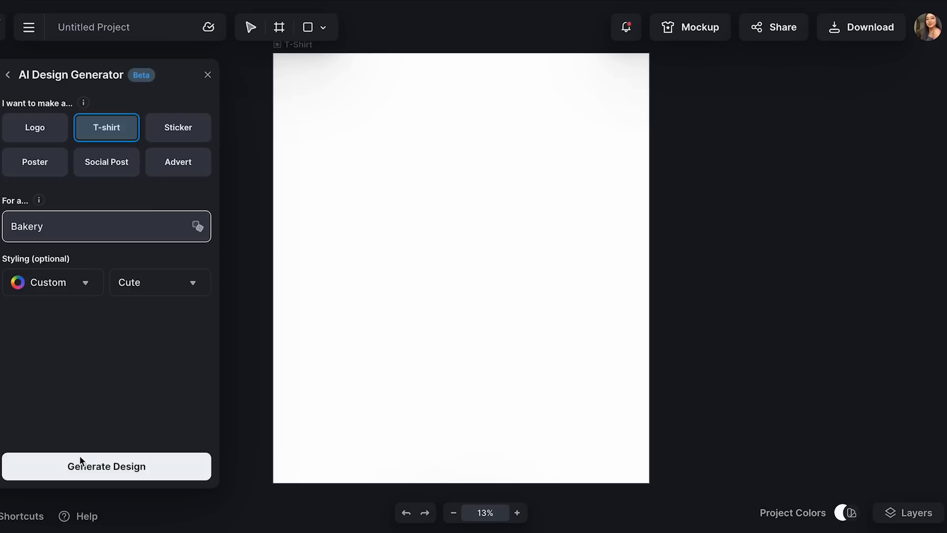
Generate the bakery designs and place the black "Bake your Treats" one on the artboard
left_click(117, 466)
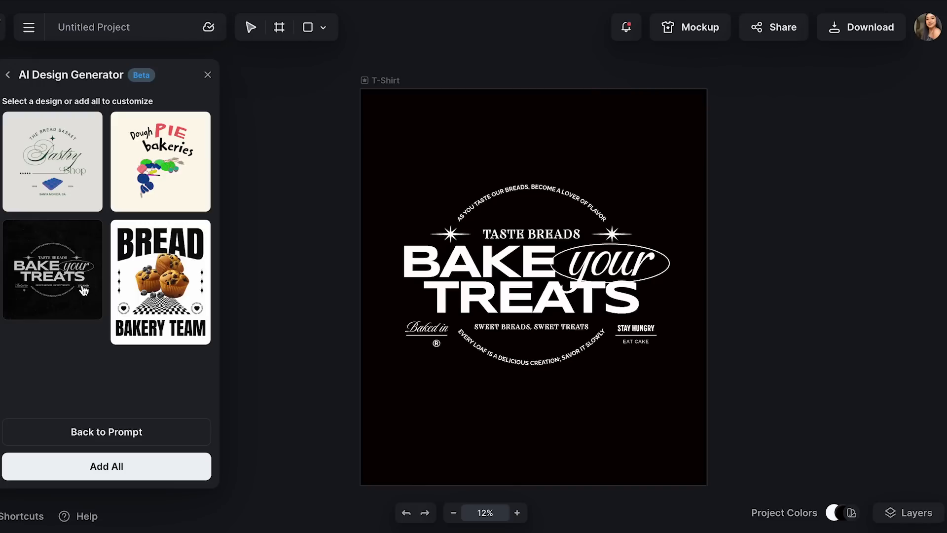
left_click_drag(62, 273, 79, 319)
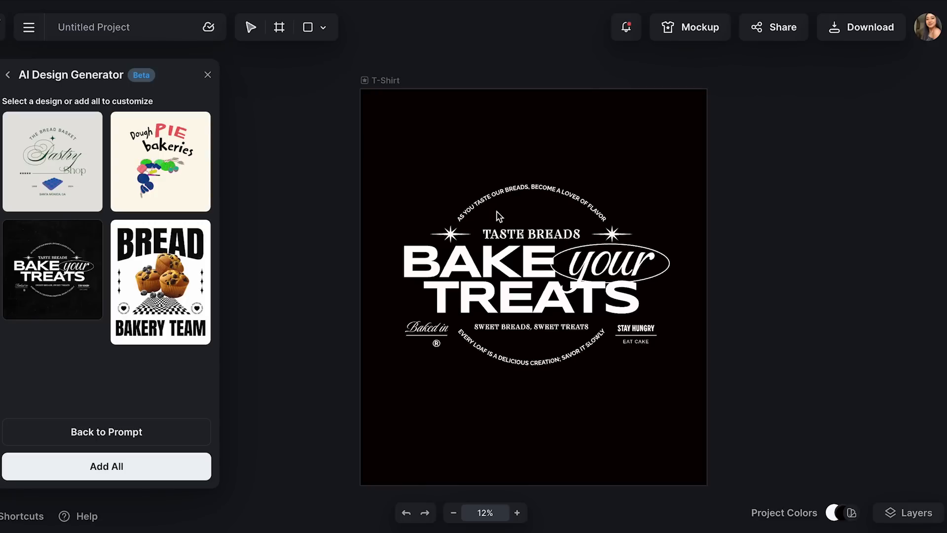
left_click(513, 197)
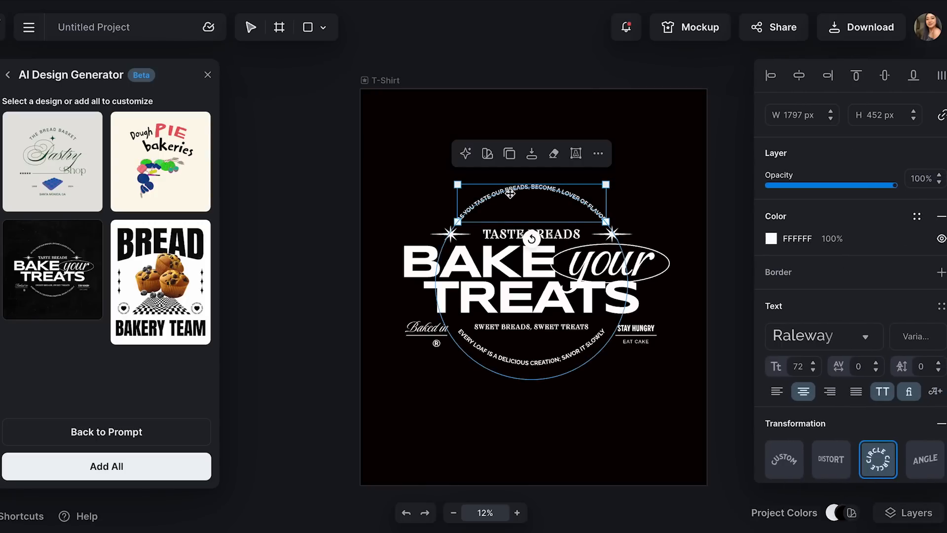
left_click(660, 184)
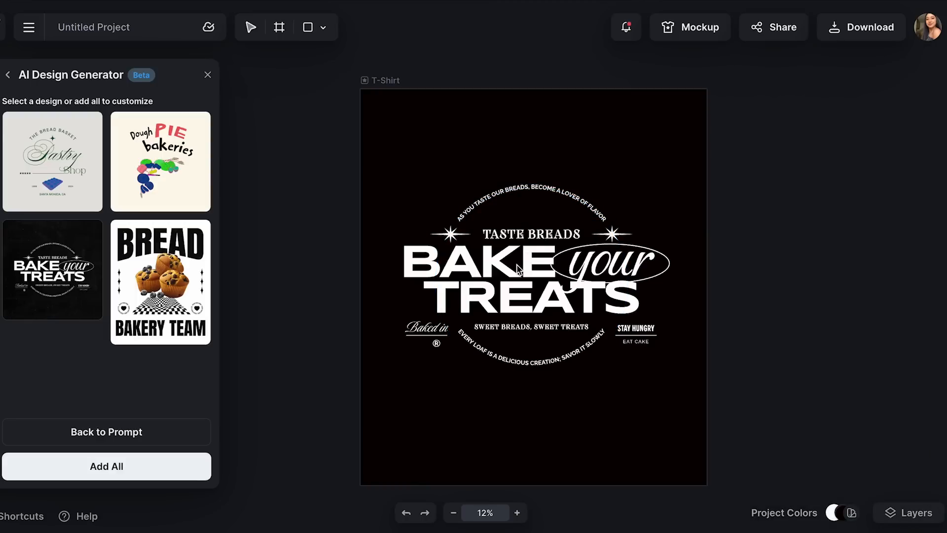
left_click(483, 265)
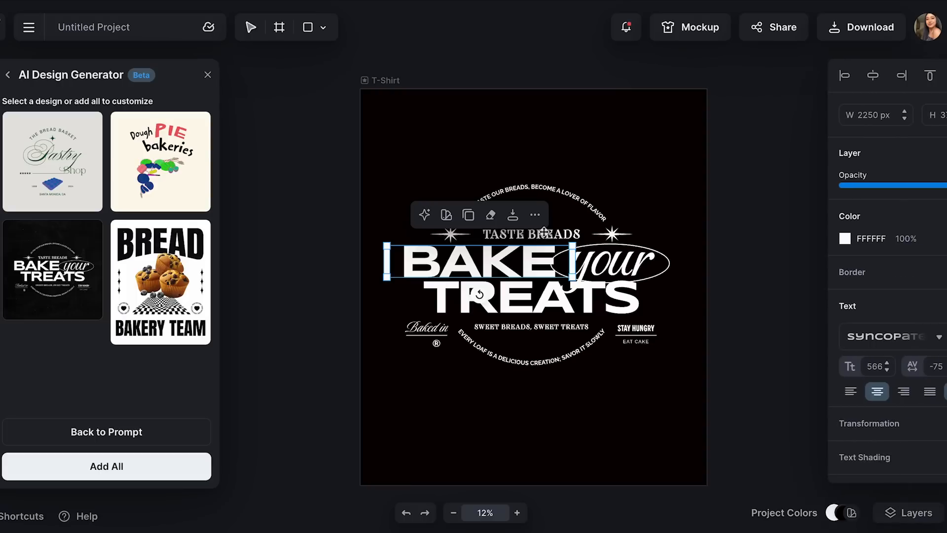
left_click(569, 189)
left_click(581, 212)
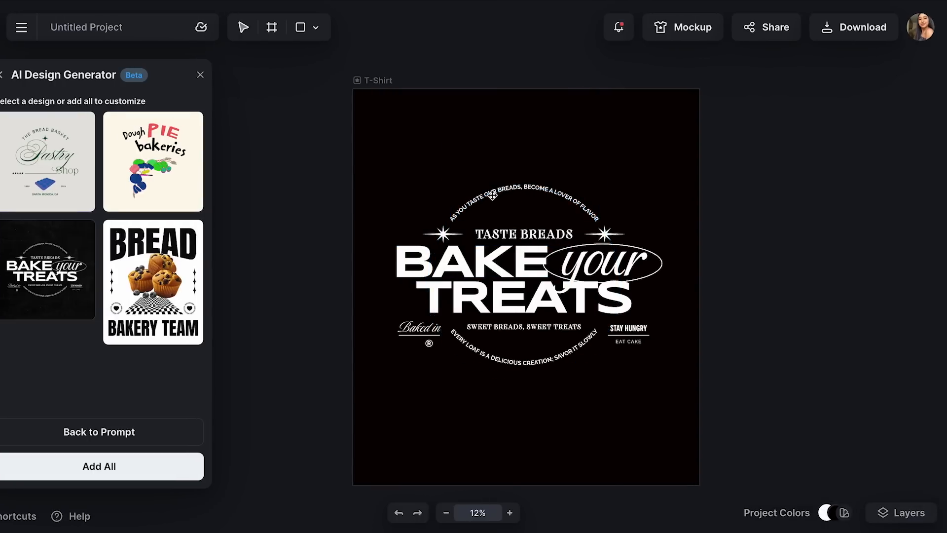
Change the typeface of the upper curved tagline to Alata
left_click(492, 194)
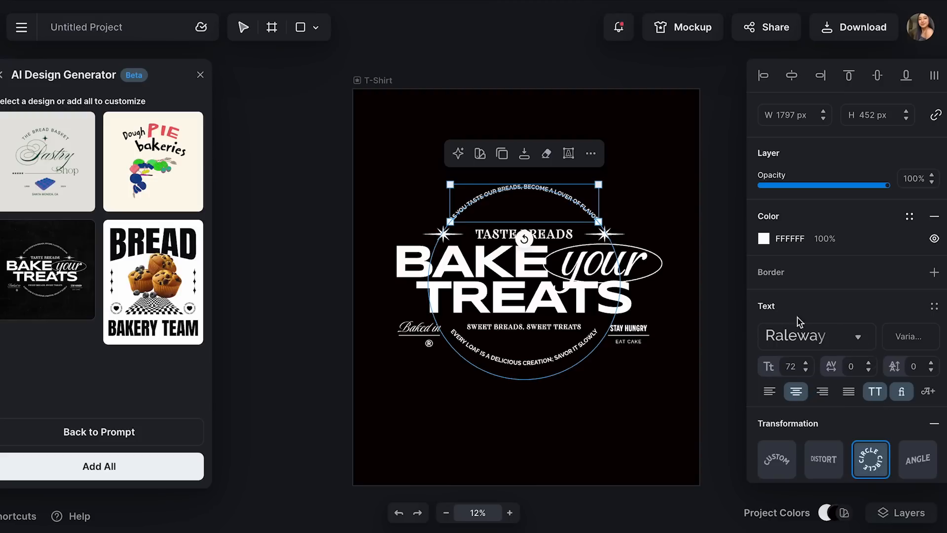
left_click(799, 334)
scroll(667, 290, "down", 2)
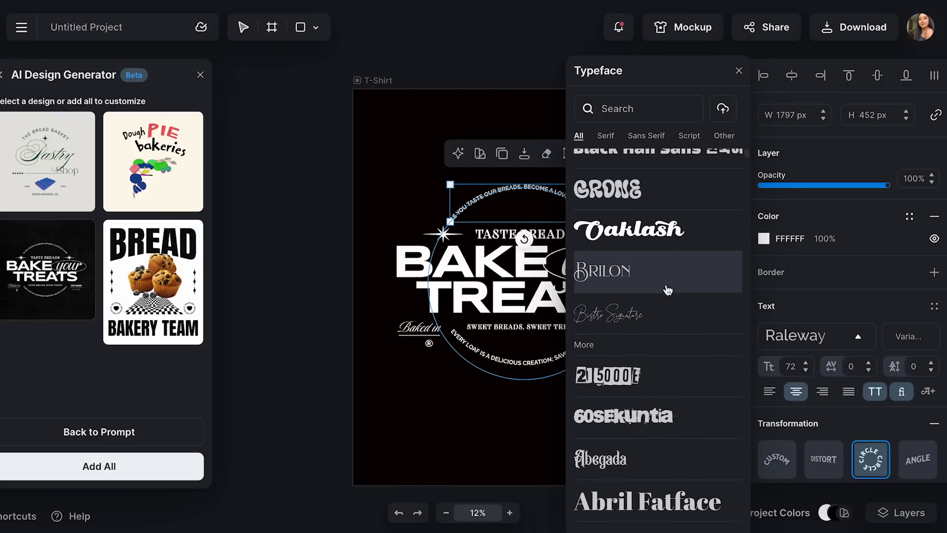
scroll(667, 290, "down", 12)
scroll(670, 369, "down", 10)
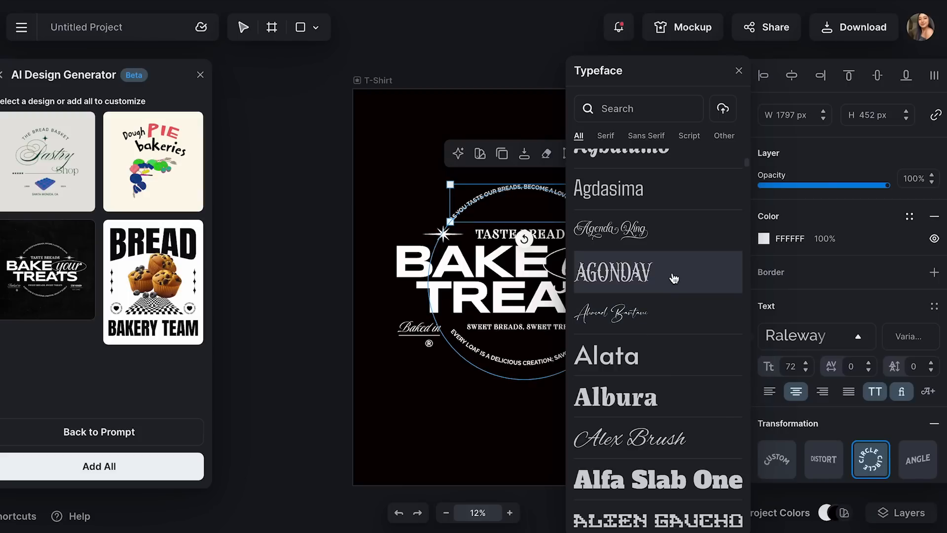
scroll(674, 278, "down", 2)
left_click(659, 258)
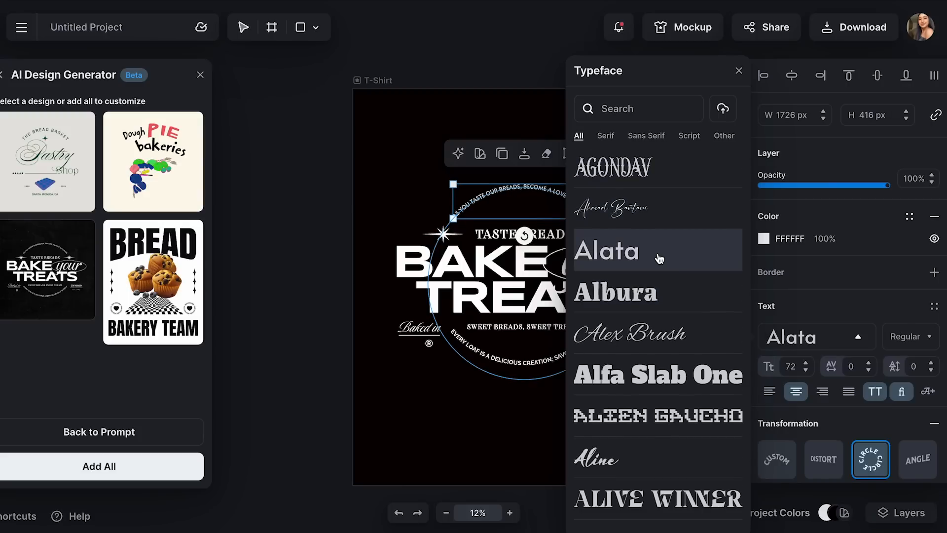
left_click(463, 435)
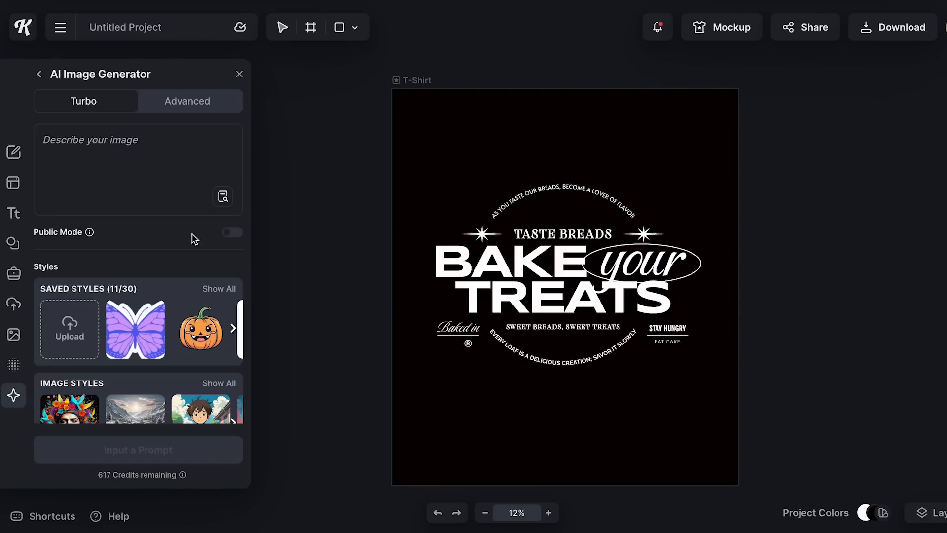
Enter "Create a cake" as the AI image prompt and show the full collection of styles
left_click(135, 152)
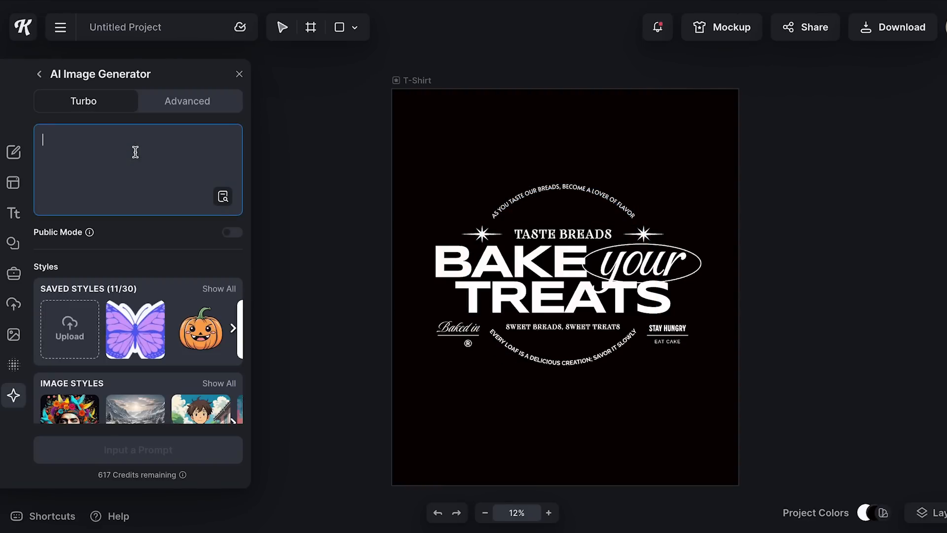
key("ctrl+v")
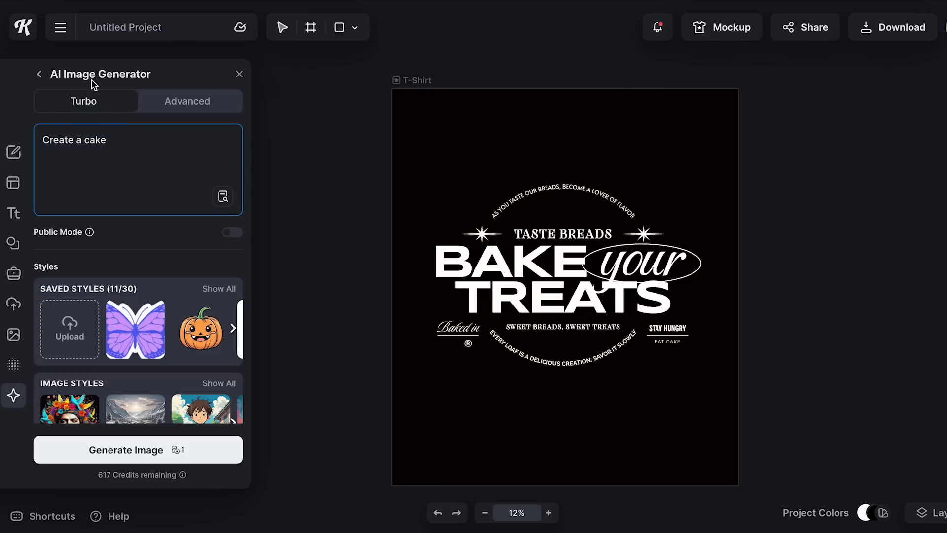
scroll(144, 255, "down", 2)
scroll(142, 256, "down", 4)
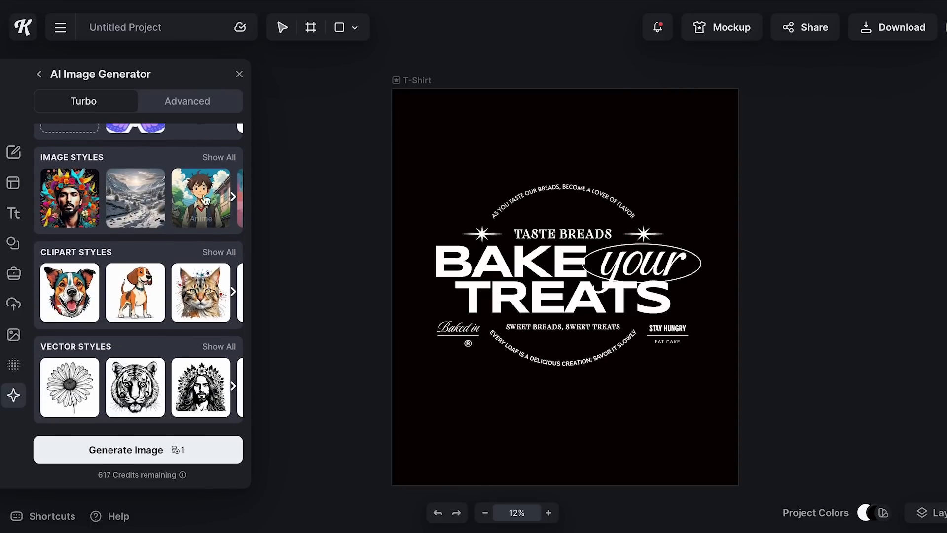
left_click(233, 196)
left_click(219, 158)
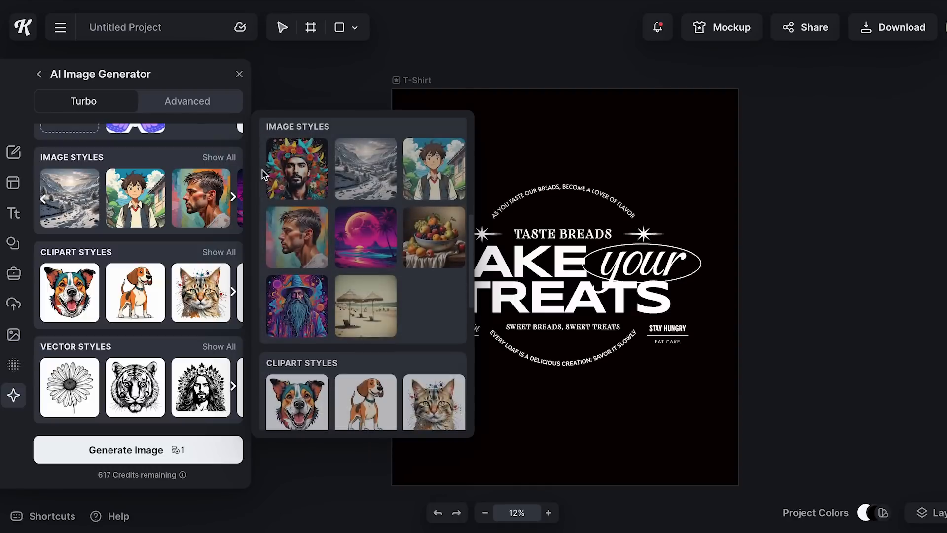
Browse the image, clipart and vector styles and choose the Cartoon vector style for the cake
scroll(329, 232, "down", 3)
scroll(328, 235, "down", 4)
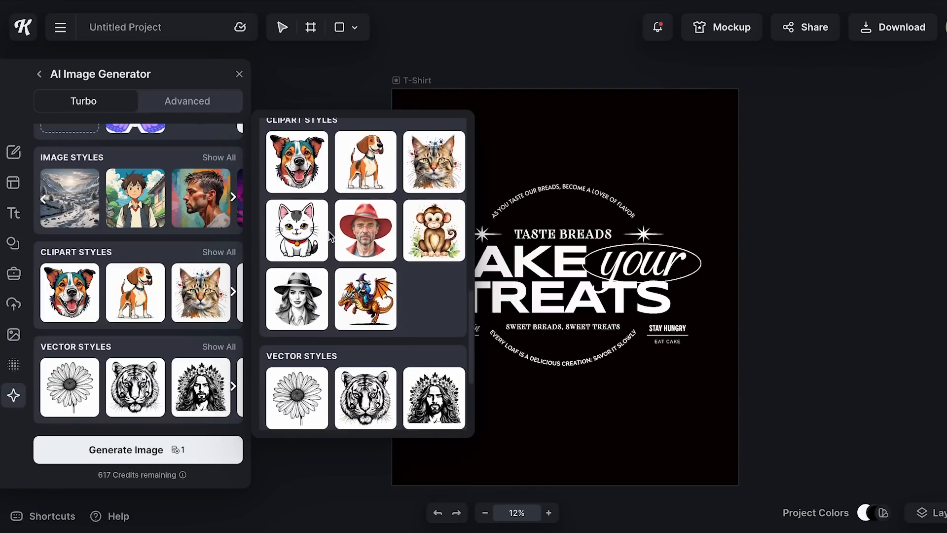
scroll(329, 235, "up", 7)
scroll(329, 231, "down", 2)
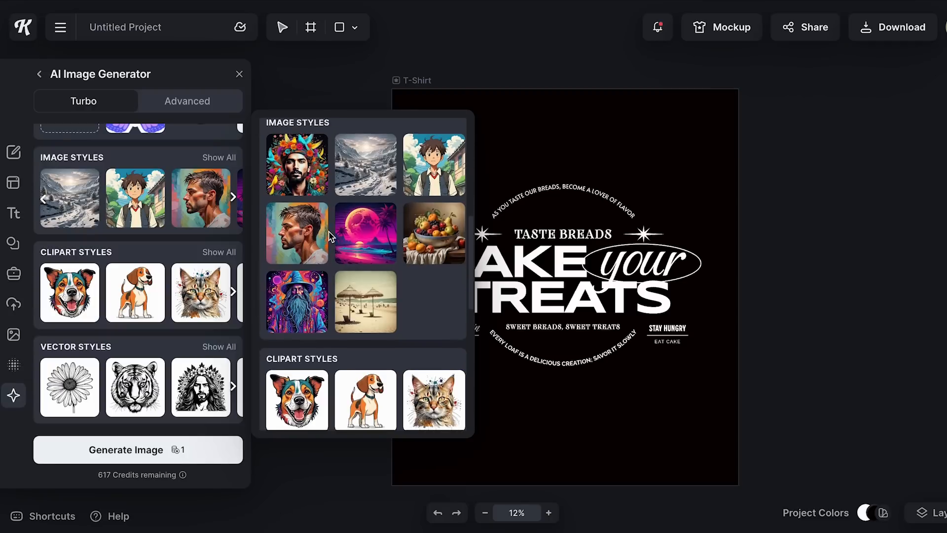
scroll(342, 272, "down", 3)
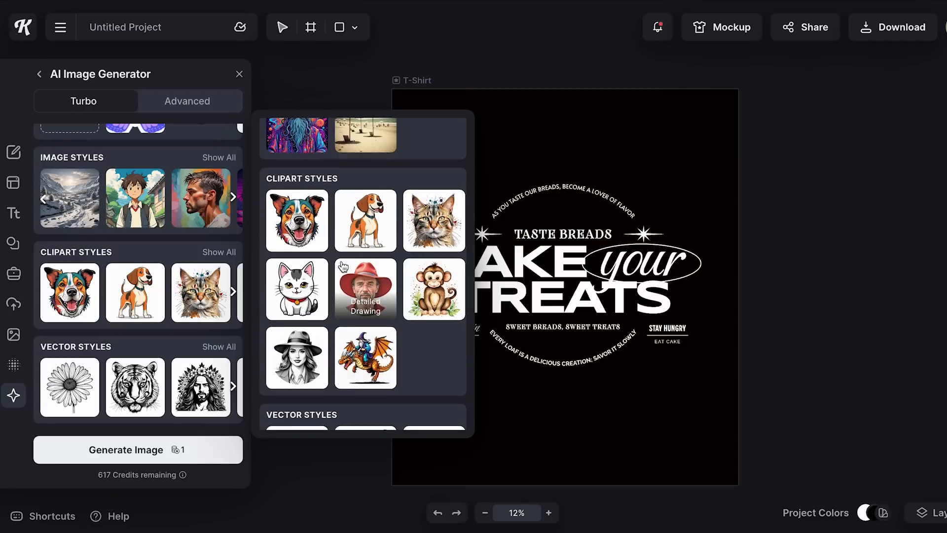
scroll(343, 267, "down", 1)
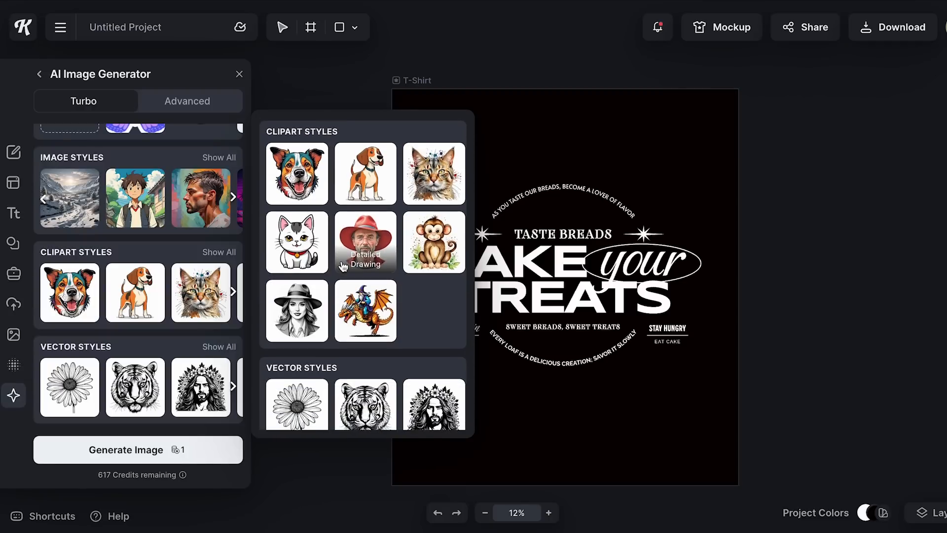
scroll(343, 267, "down", 3)
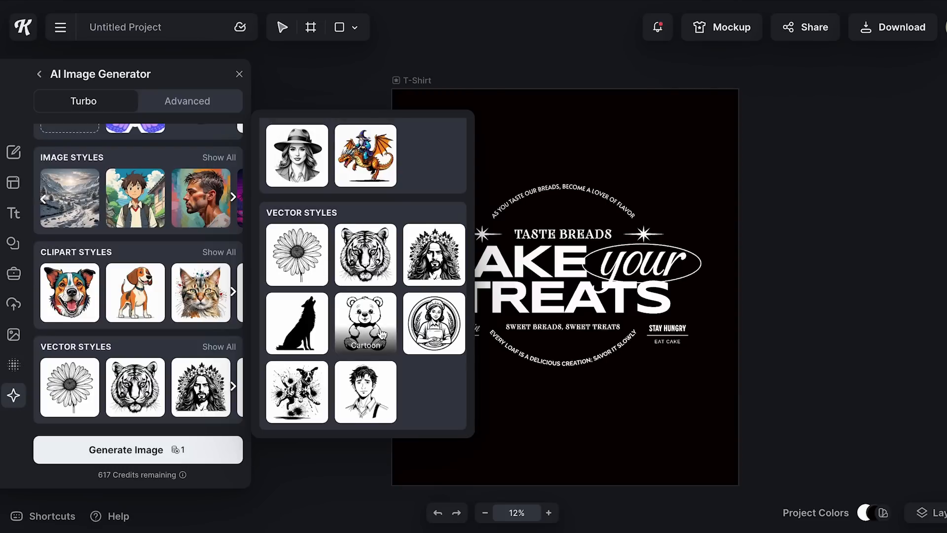
scroll(382, 333, "up", 4)
scroll(382, 333, "down", 1)
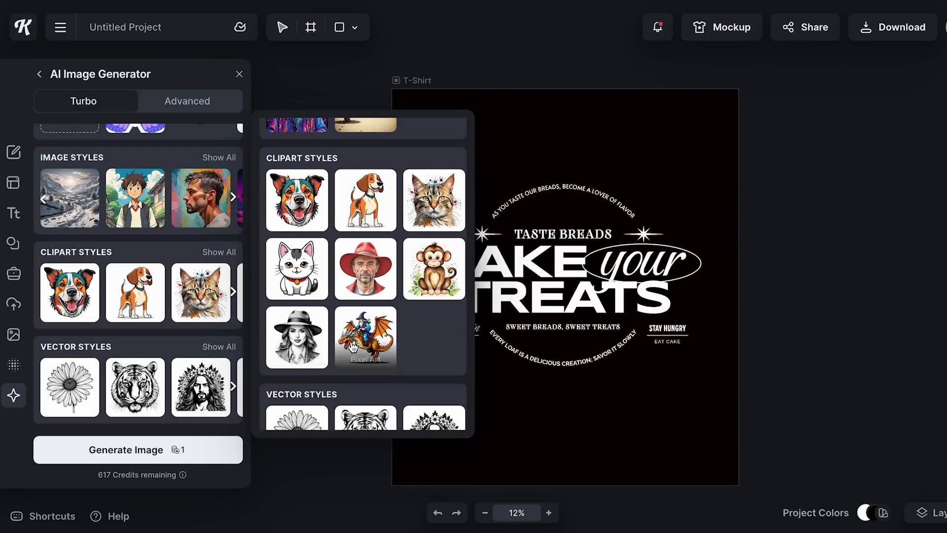
scroll(382, 333, "down", 3)
scroll(365, 197, "down", 1)
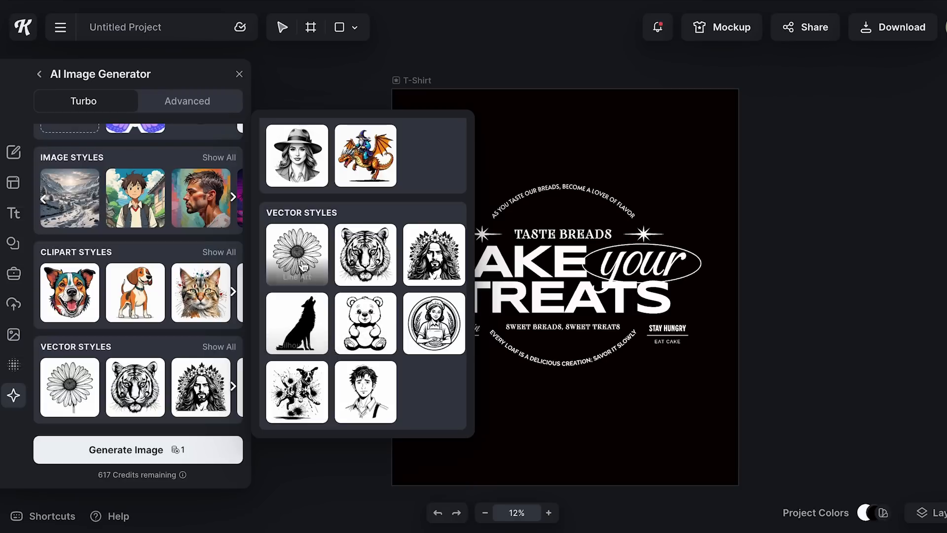
left_click(353, 326)
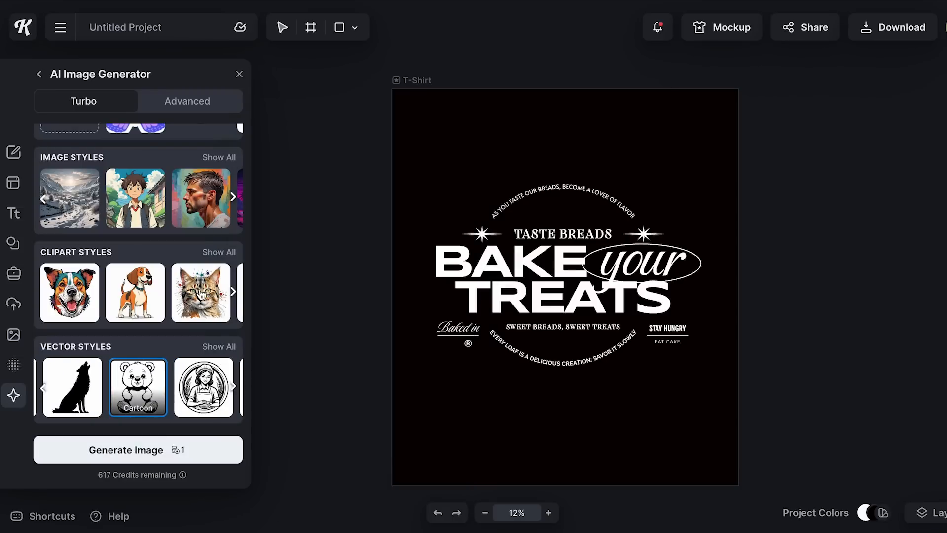
Generate the cake image and position it below the lettering, centered near the artboard's lower edge
left_click(159, 459)
mouse_move(571, 413)
left_mouse_down()
mouse_move(559, 397)
mouse_move(574, 411)
left_mouse_up()
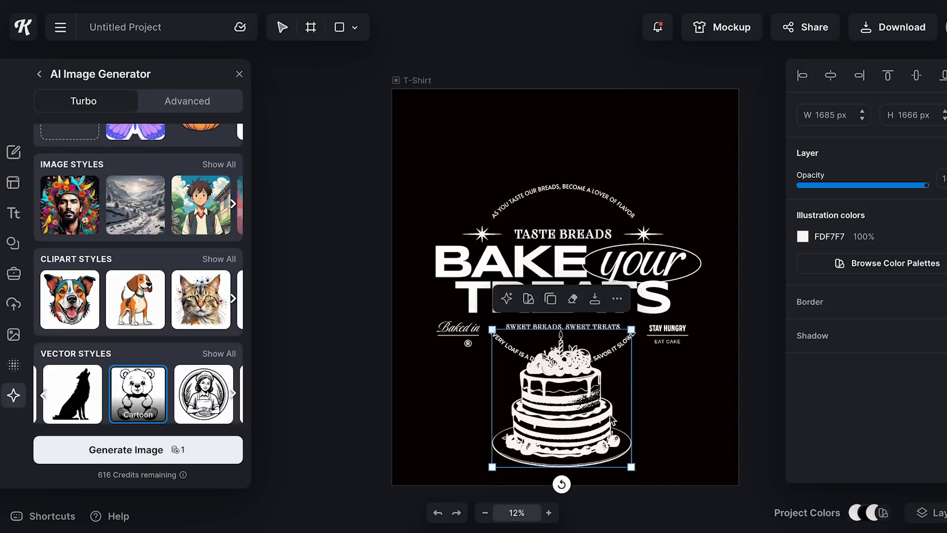
left_click(649, 407)
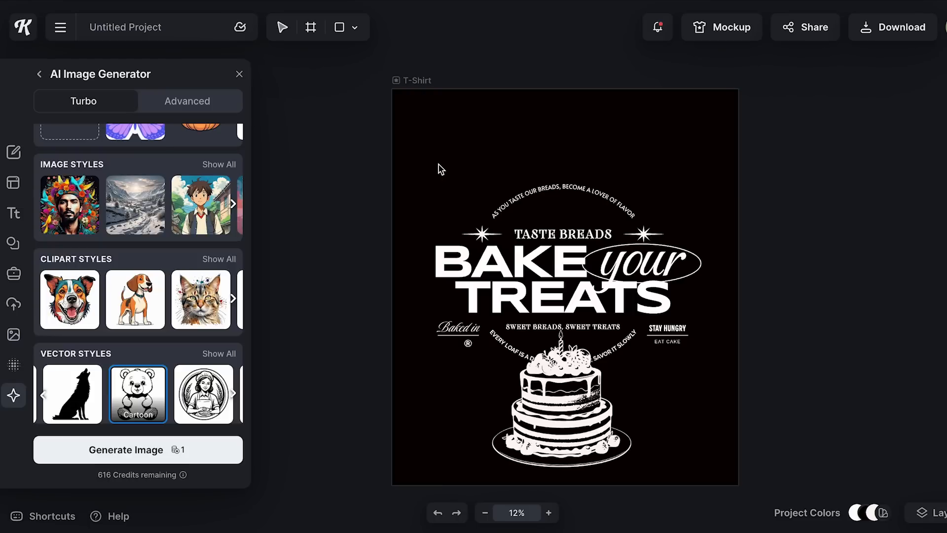
Select the lettering and cake together, move them up and enlarge them to fill more of the T-shirt artboard
left_click_drag(436, 169, 683, 454)
left_click_drag(567, 408, 567, 374)
left_click_drag(720, 437, 736, 475)
mouse_move(572, 427)
left_mouse_down()
mouse_move(570, 407)
mouse_move(573, 415)
left_mouse_up()
left_click(760, 354)
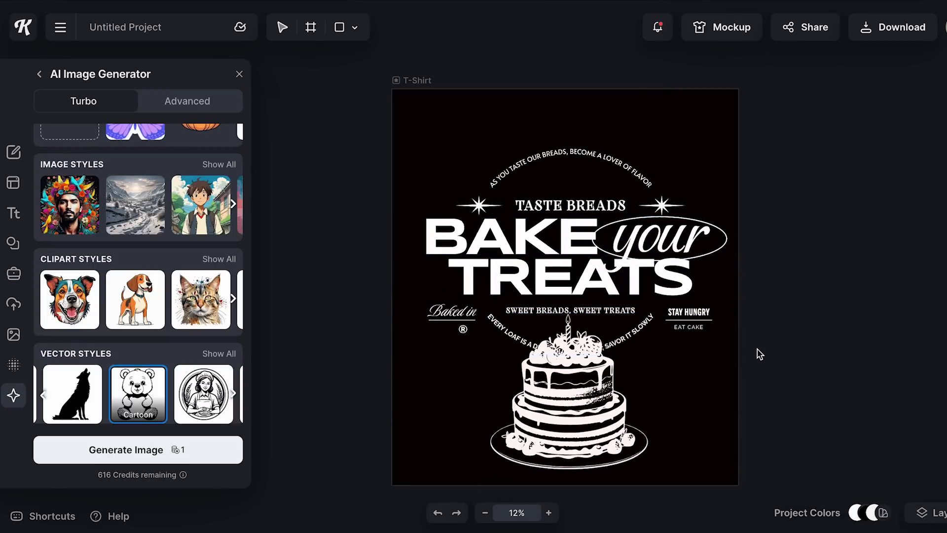
Generate another cake from the same prompt using the saved Cartoon style with the black pumpkin
scroll(107, 295, "up", 5)
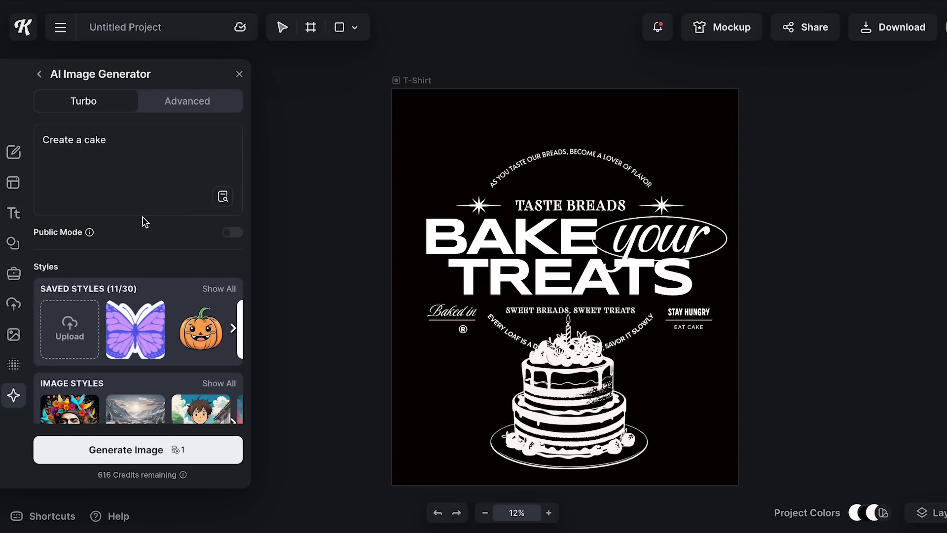
scroll(145, 221, "down", 1)
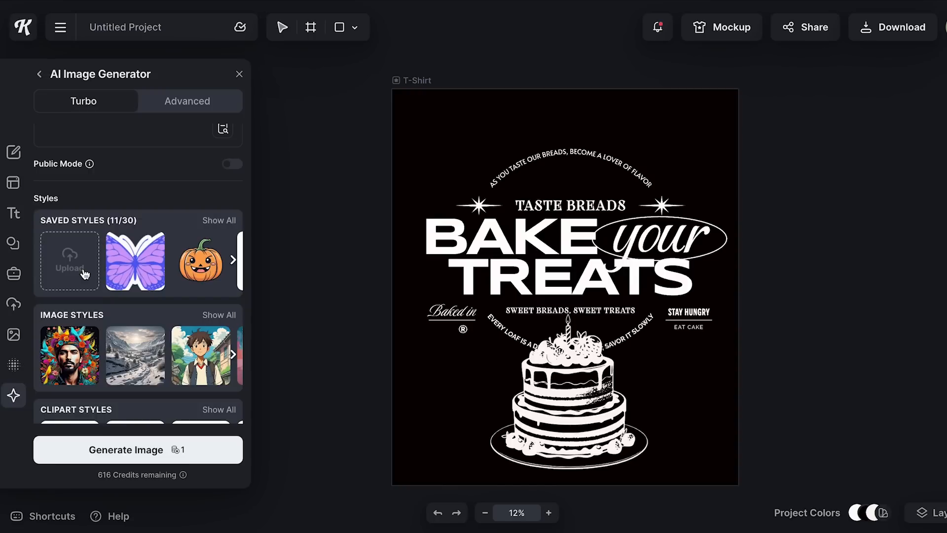
scroll(124, 272, "up", 1)
scroll(190, 271, "right", 1)
scroll(189, 271, "right", 4)
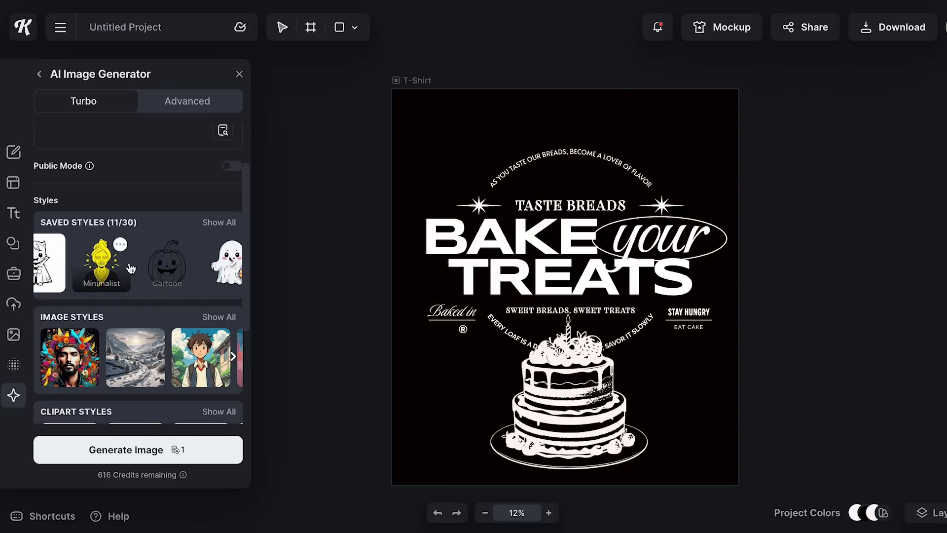
scroll(130, 268, "right", 8)
scroll(158, 274, "left", 4)
scroll(180, 281, "right", 4)
scroll(180, 281, "left", 4)
scroll(180, 281, "left", 2)
left_click(166, 274)
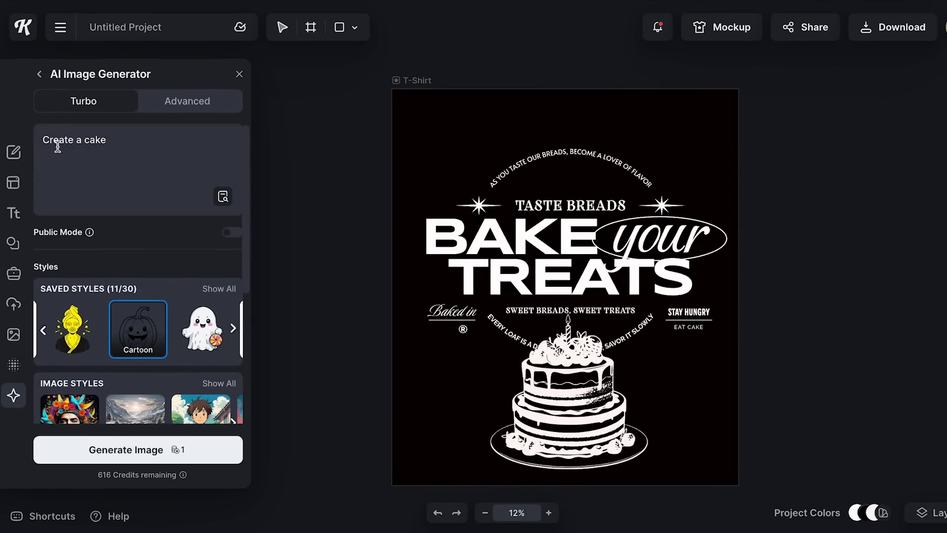
left_click(178, 449)
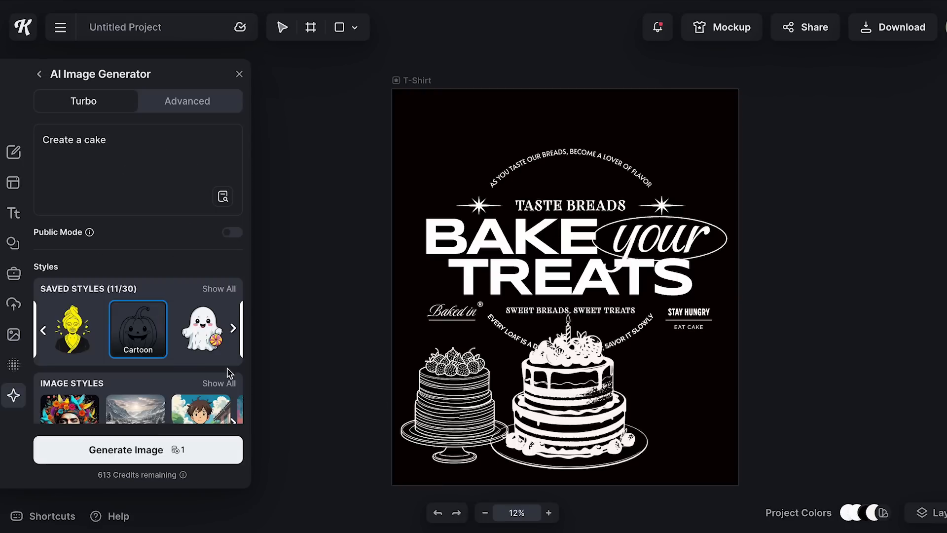
Delete the line-art cake standing beside the original cake
left_click(481, 383)
left_click(559, 413)
left_click(455, 405)
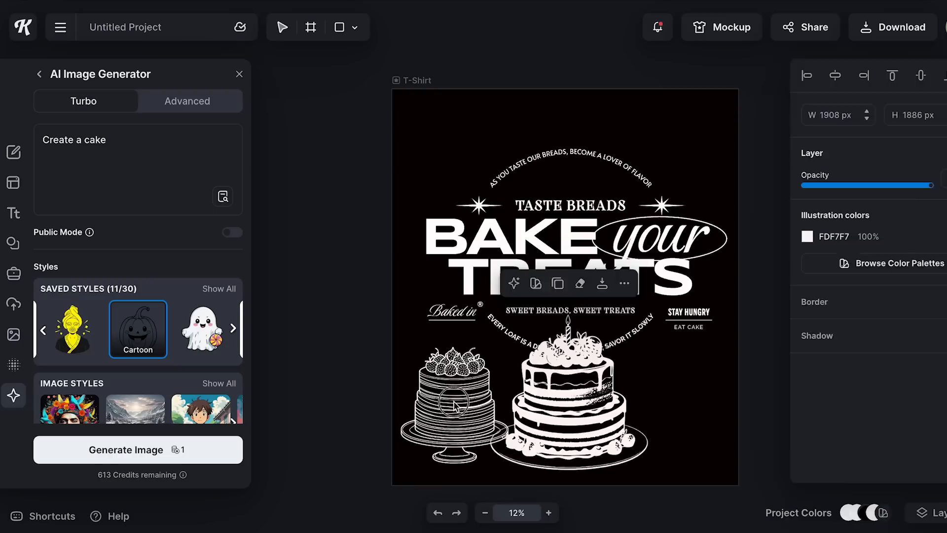
left_click(447, 400)
key("Delete")
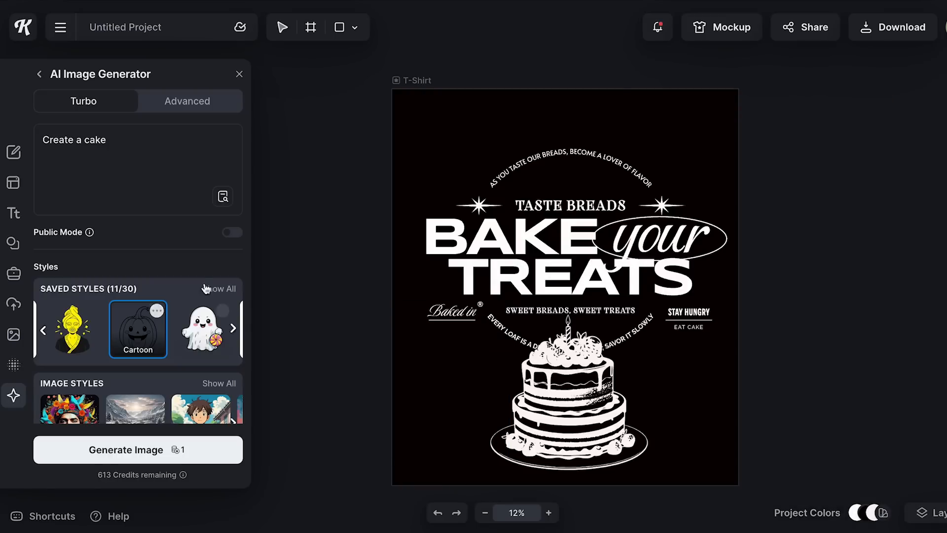
Generate a cake image from the same prompt using the Retro photo image style
scroll(101, 275, "down", 3)
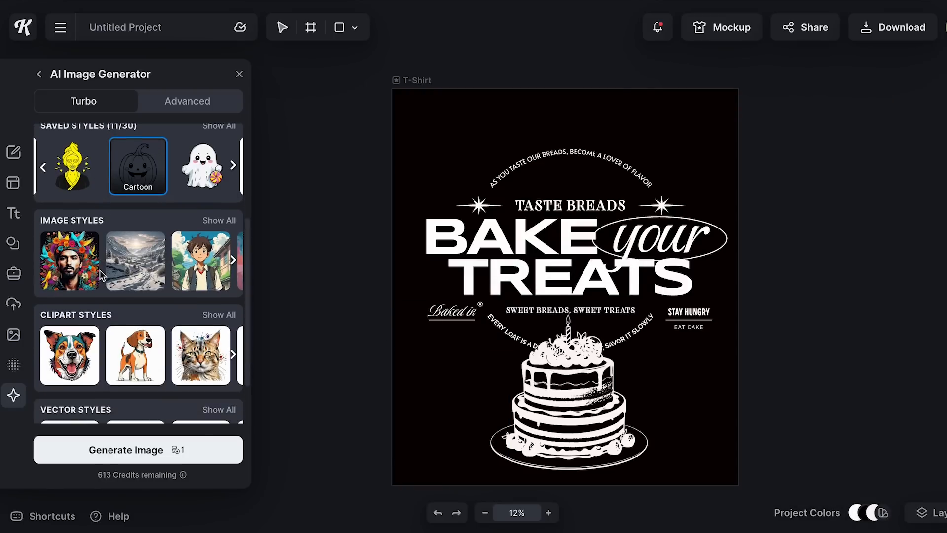
left_click(219, 220)
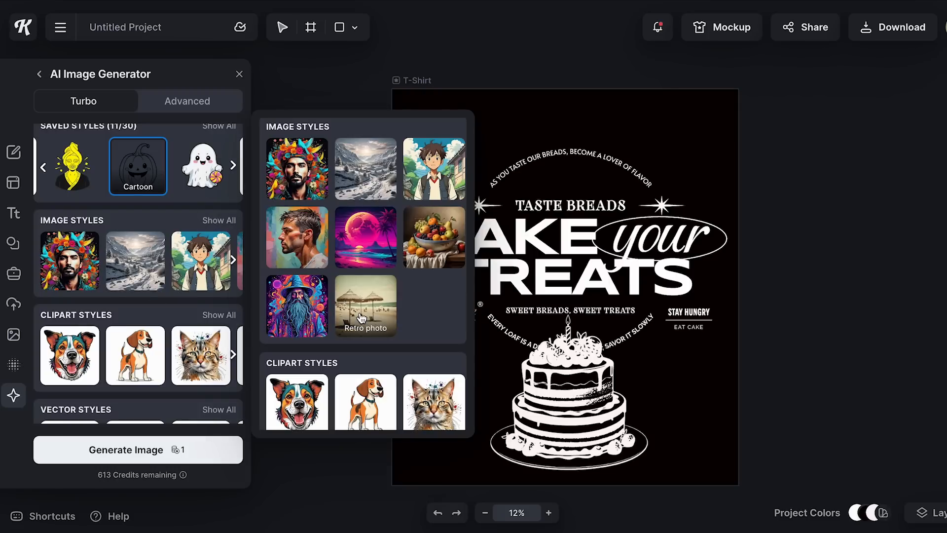
left_click(362, 317)
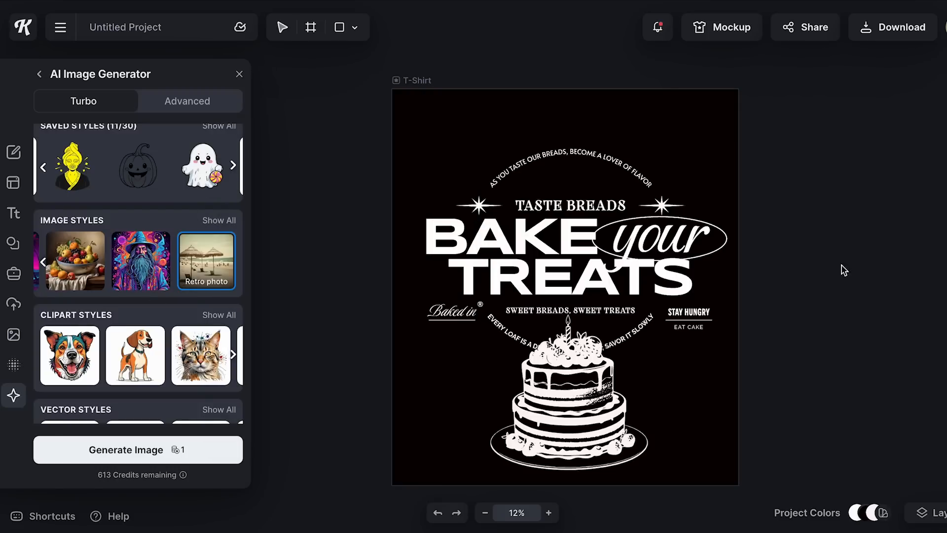
left_click(196, 449)
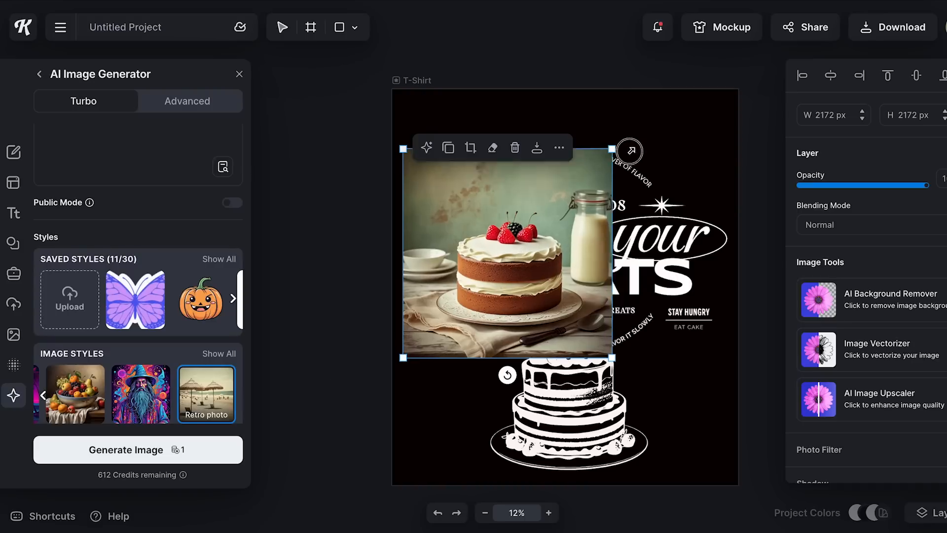
Enlarge the retro-photo cake to 3472 × 3472 px, lower it over the artboard and remove its background with the AI Background Remover
left_click_drag(525, 233, 524, 295)
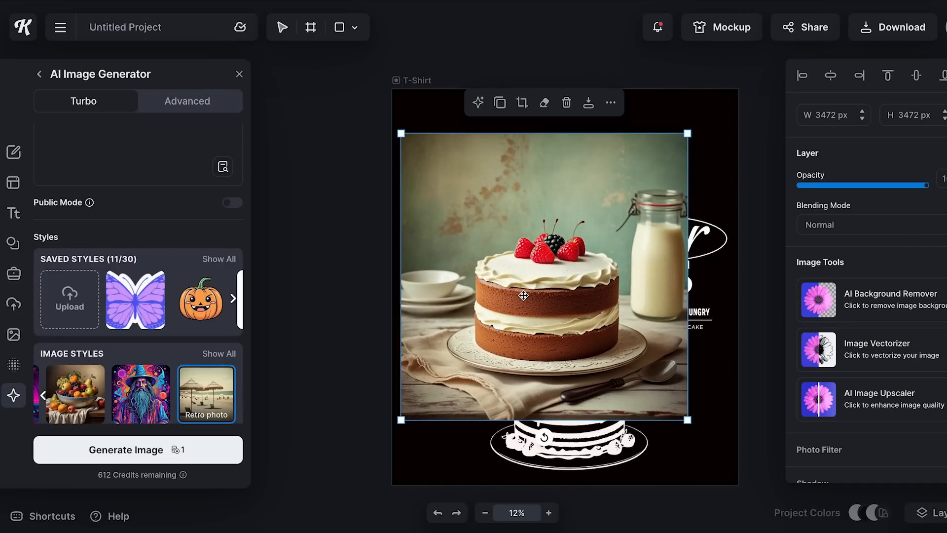
left_click_drag(581, 246, 576, 303)
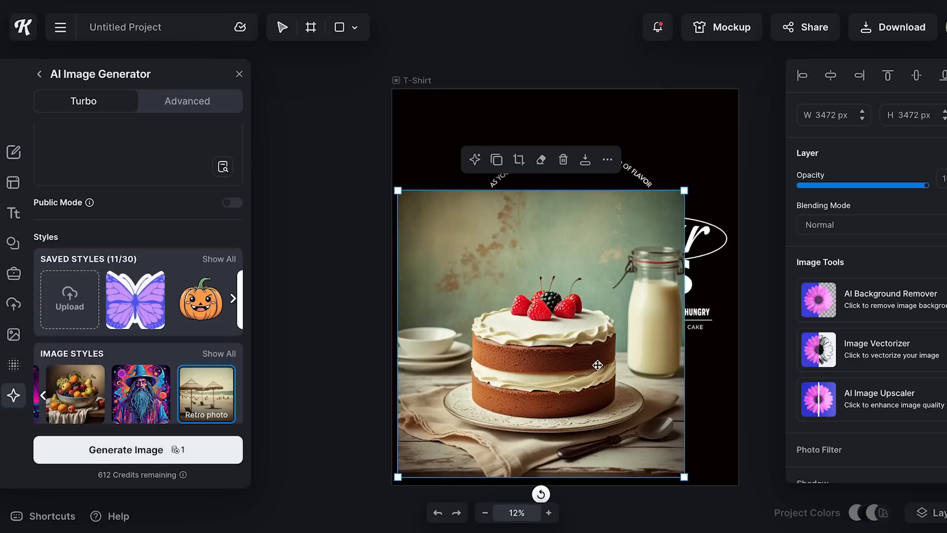
left_click(859, 307)
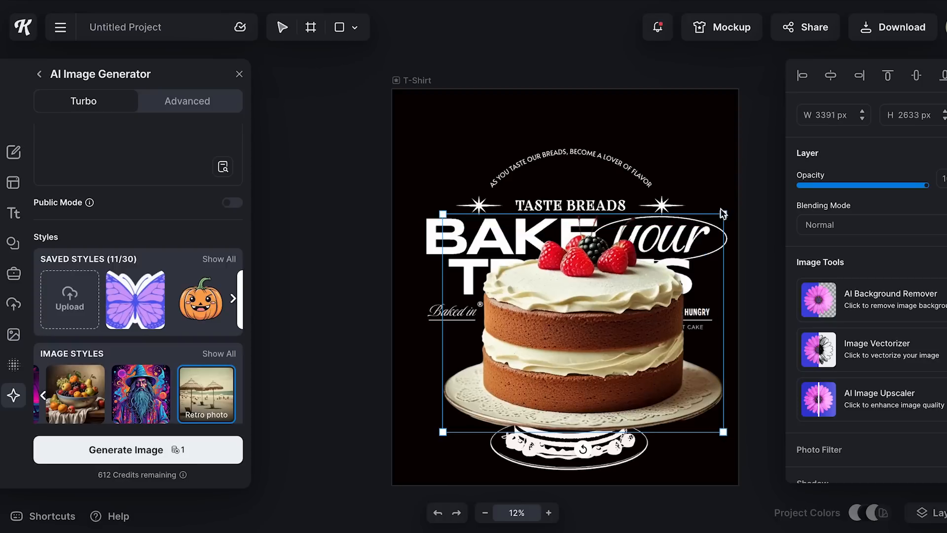
Scale the cut-out photo cake to 2376 × 1845 px below the lettering, with the line-art cake moved off the artboard
left_click_drag(625, 332, 598, 383)
mouse_move(577, 394)
left_mouse_down()
mouse_move(587, 390)
mouse_move(575, 400)
left_mouse_up()
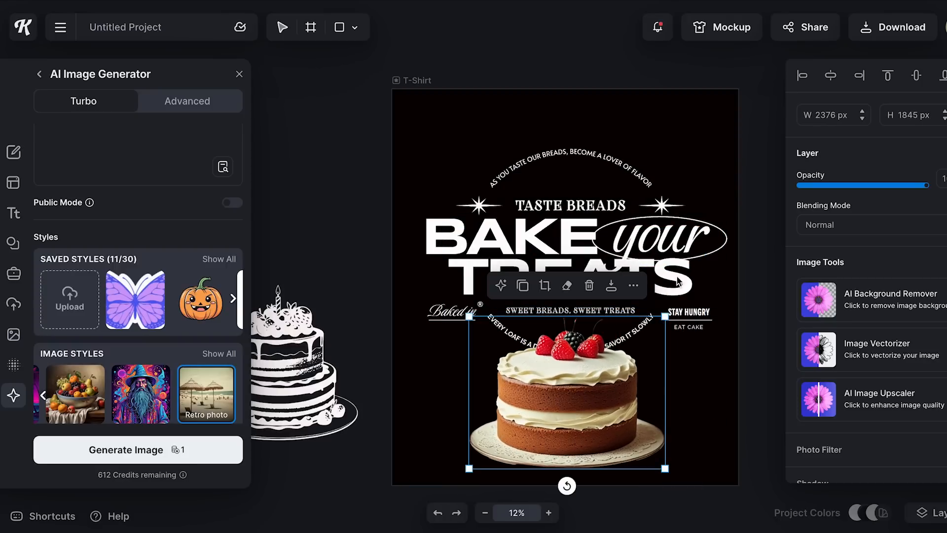
left_click(692, 134)
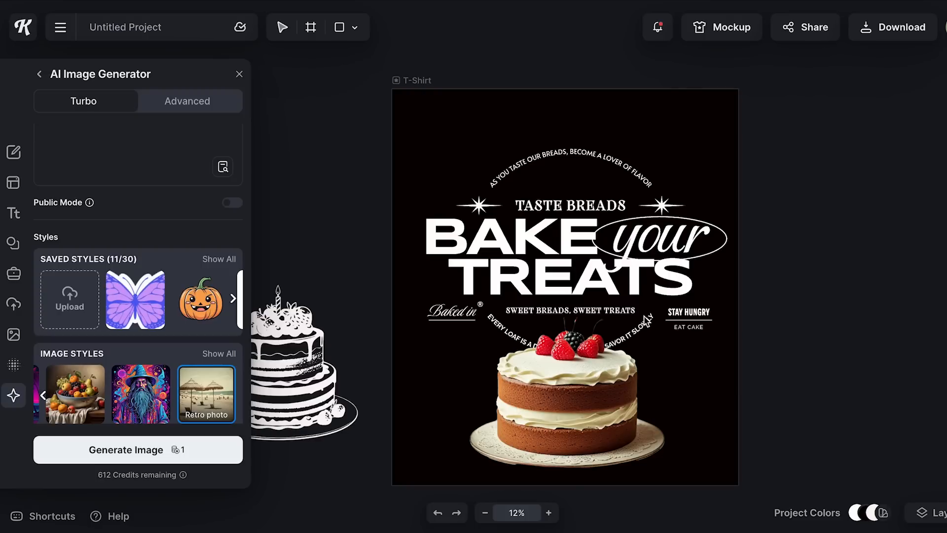
Enlarge the photo cake to about 2469 × 1917 px and recentre it beneath the lettering so it overlaps the lower curved text
left_click(567, 395)
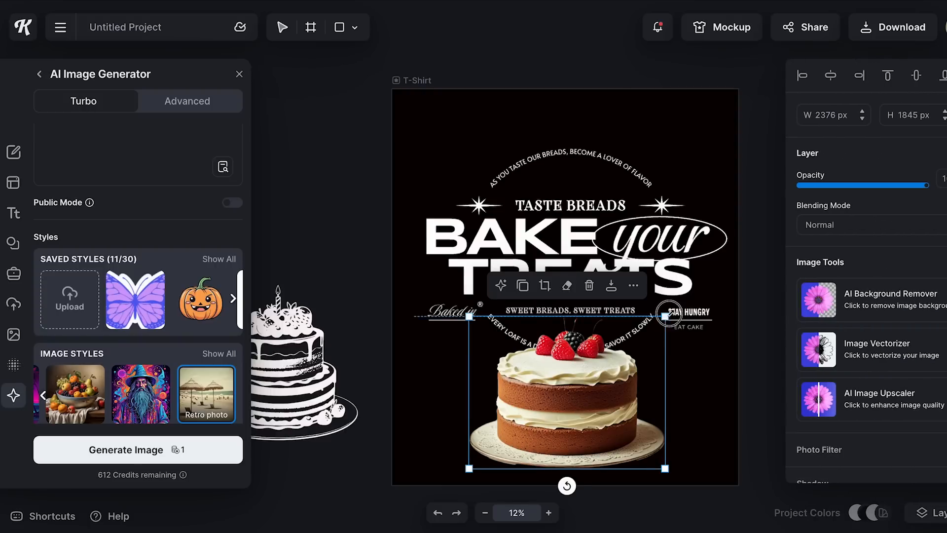
left_click_drag(664, 318, 695, 295)
left_click_drag(604, 386, 597, 396)
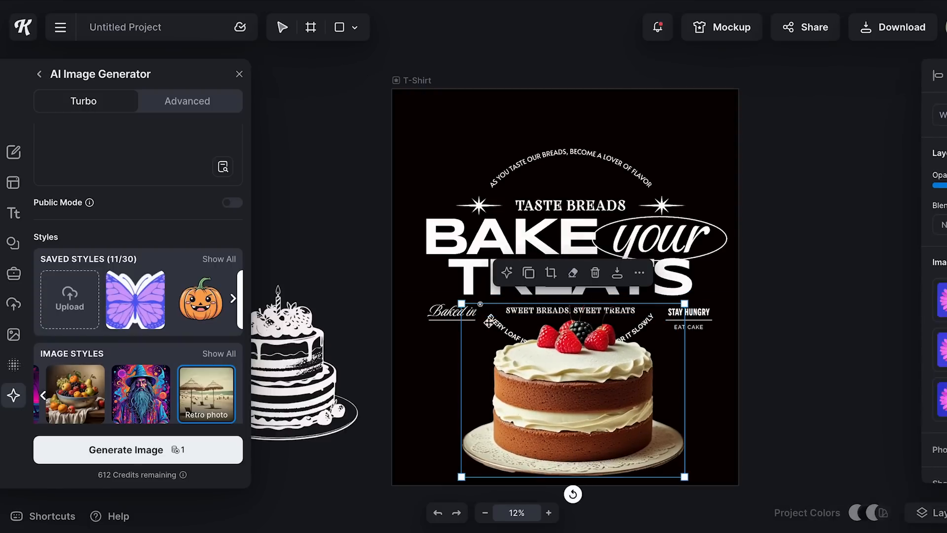
left_click_drag(461, 303, 481, 319)
left_click_drag(577, 406, 558, 399)
left_click(588, 192)
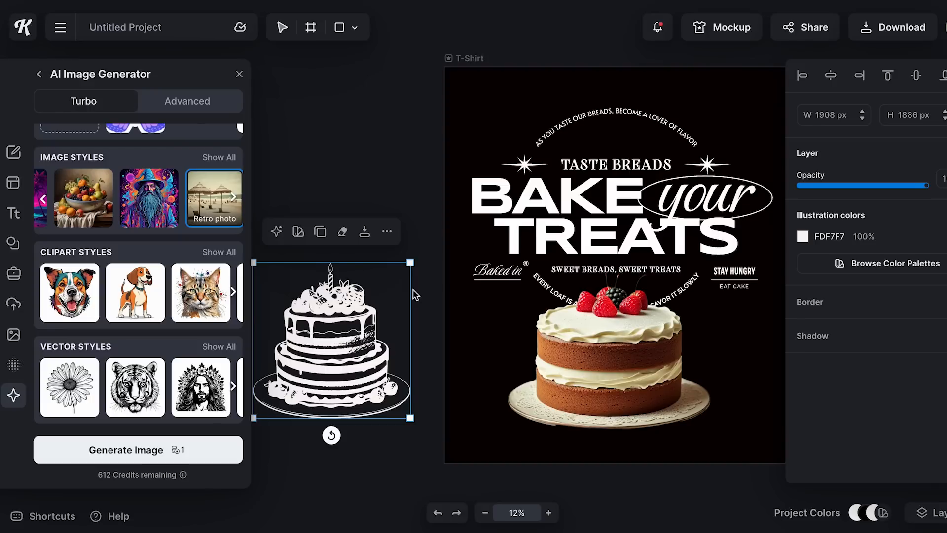
Delete the line-art cake beside the artboard and nudge the photo cake slightly to the right
left_click(386, 231)
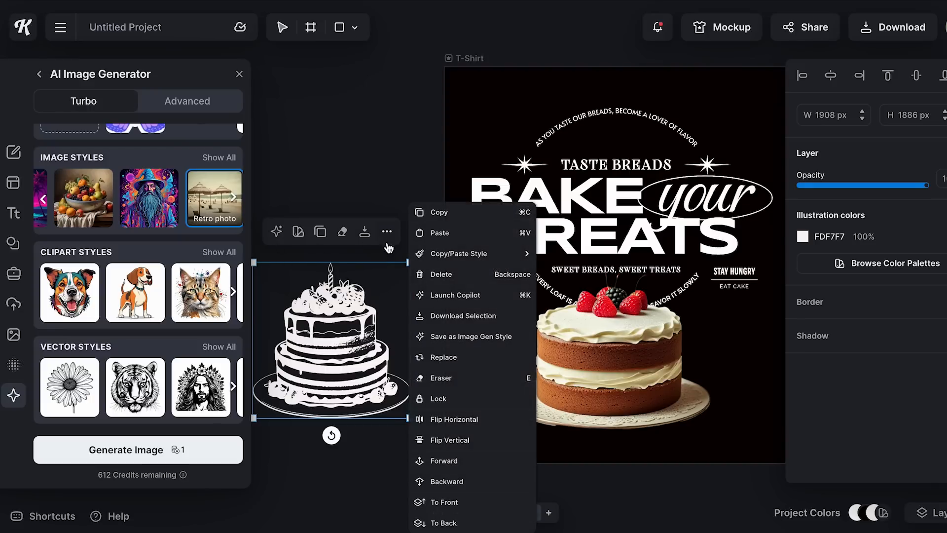
left_click(377, 364)
key("BackSpace")
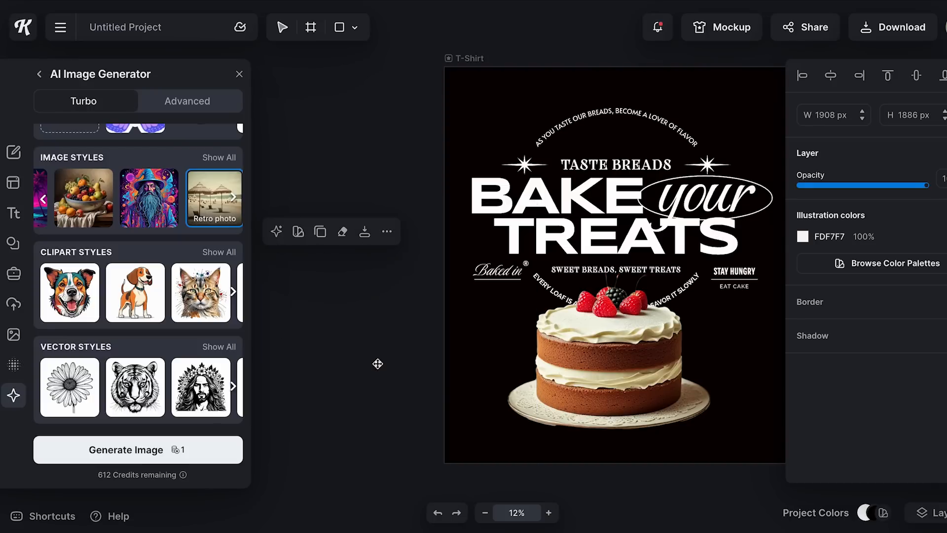
scroll(684, 352, "right", 2)
scroll(683, 353, "left", 1)
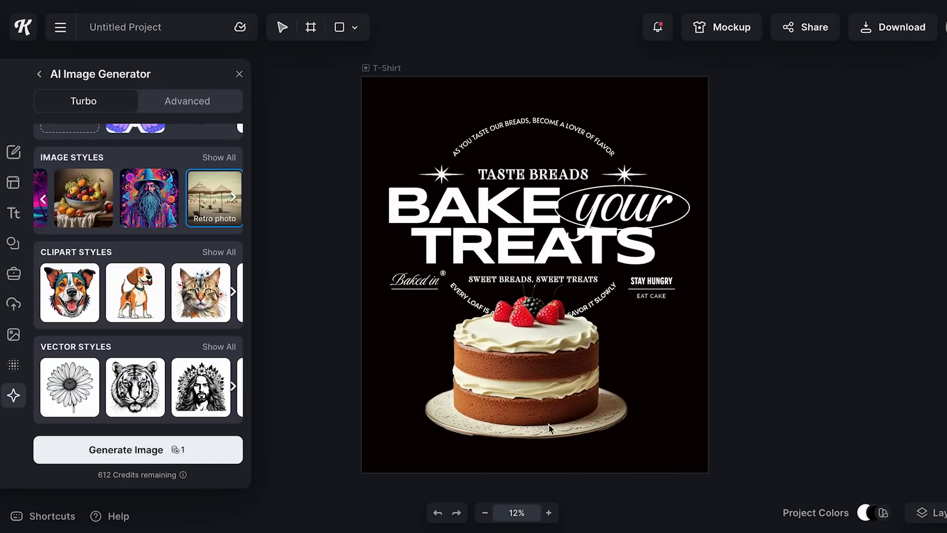
left_click(620, 364)
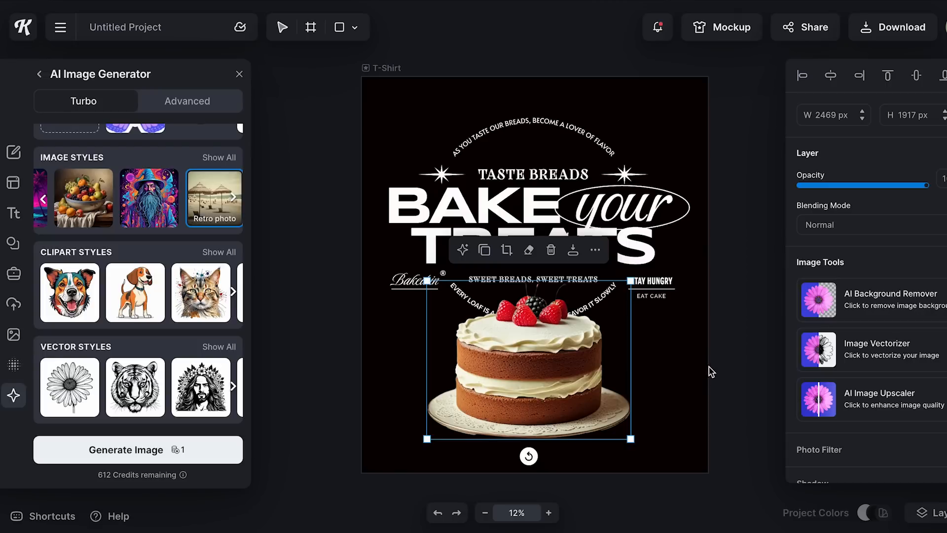
Open the project's color palettes, turn off automatic brightness adjustment and apply the Red Autumn palette to the design
left_click(871, 513)
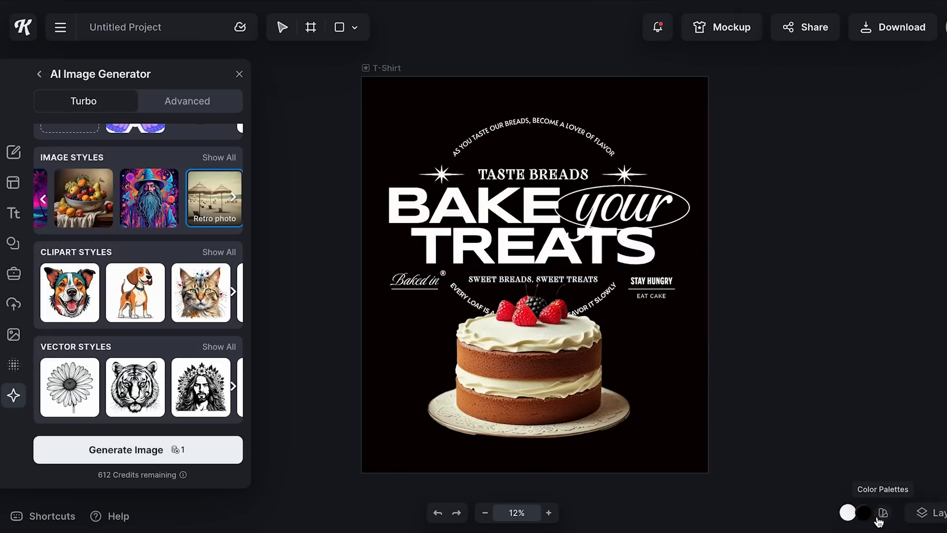
left_click(883, 515)
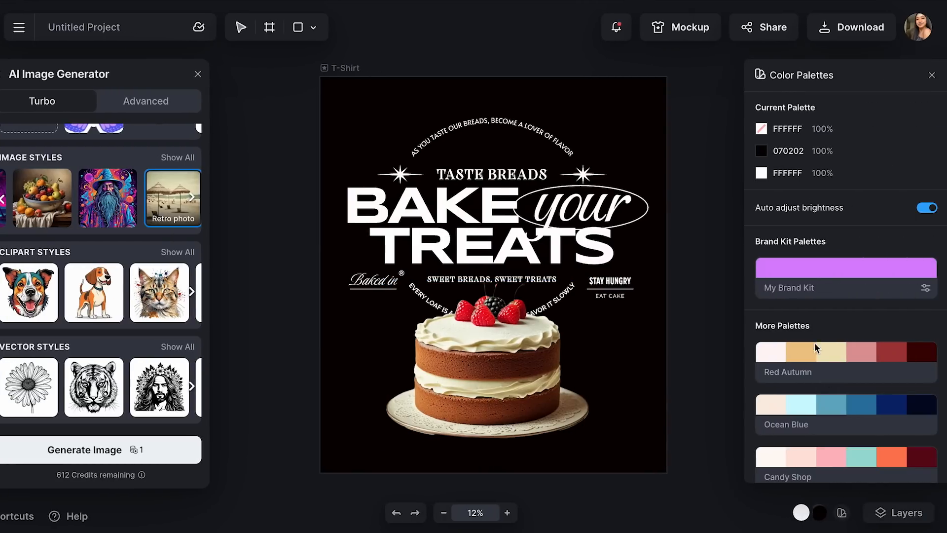
scroll(825, 423, "down", 2)
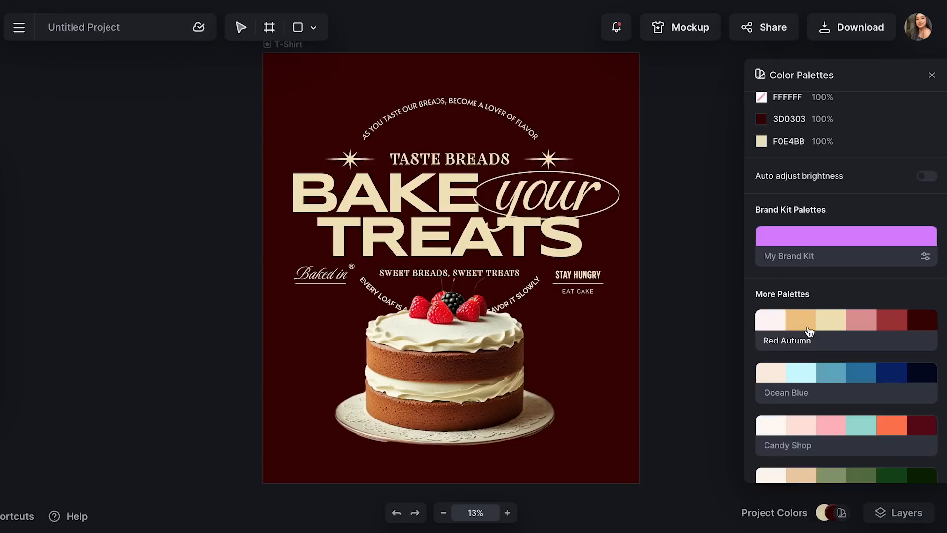
scroll(810, 332, "up", 1)
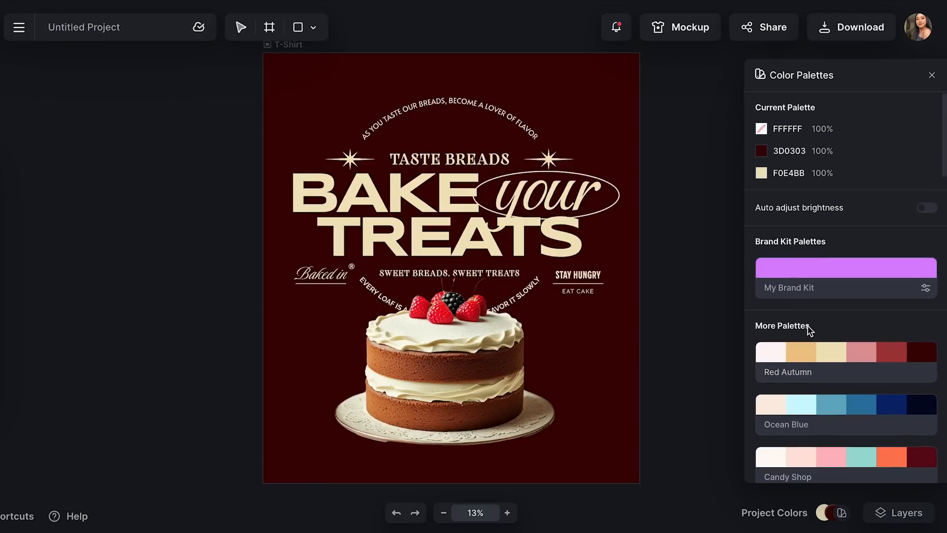
Compare the other ready-made palettes on the design and apply Lilac Wine
scroll(805, 375, "down", 1)
scroll(804, 383, "down", 1)
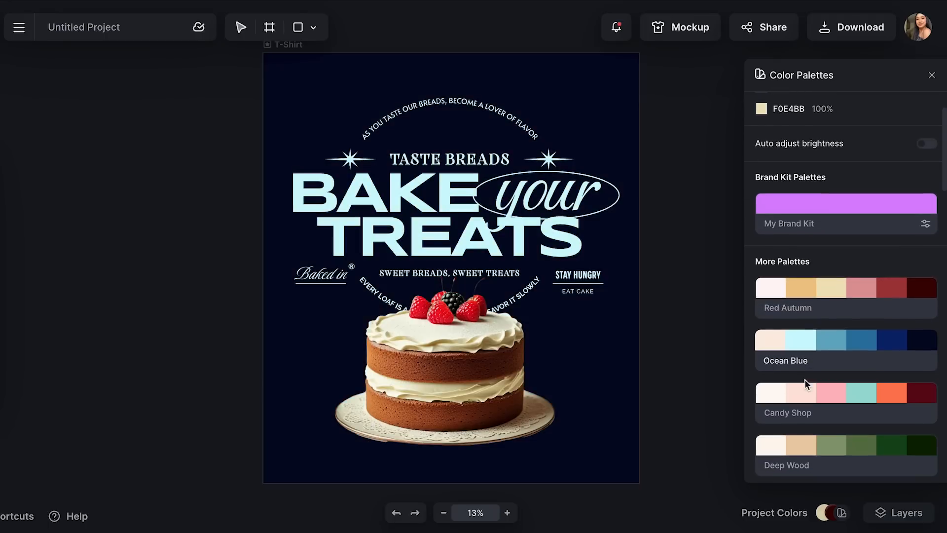
scroll(807, 407, "down", 1)
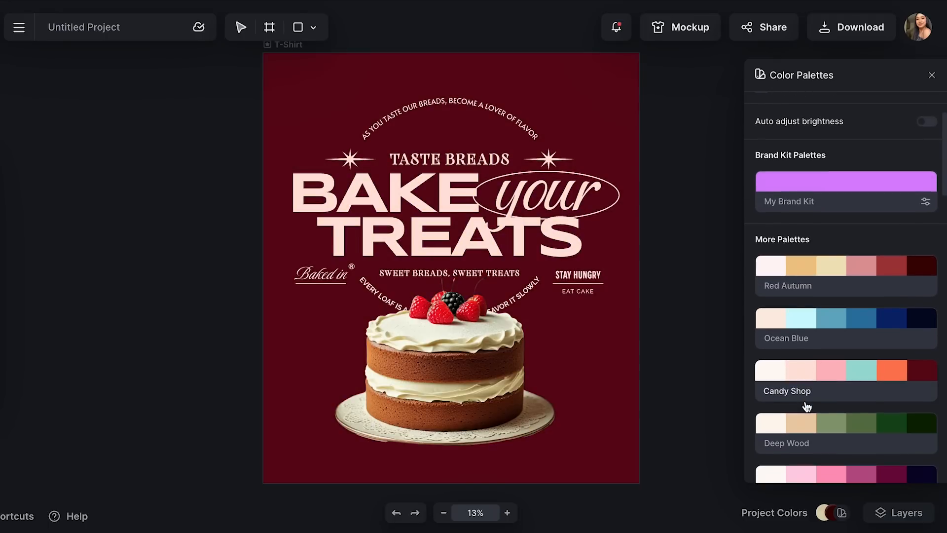
scroll(811, 424, "down", 4)
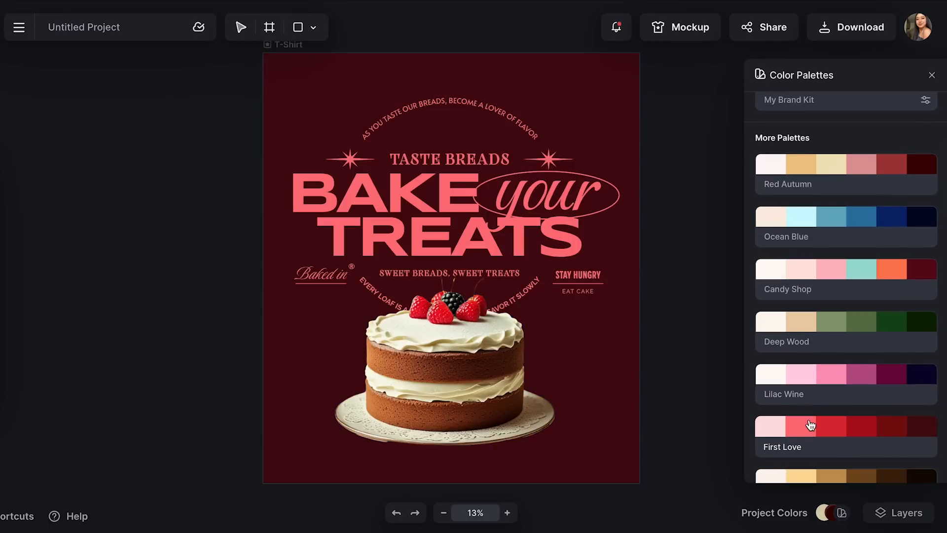
scroll(810, 425, "down", 2)
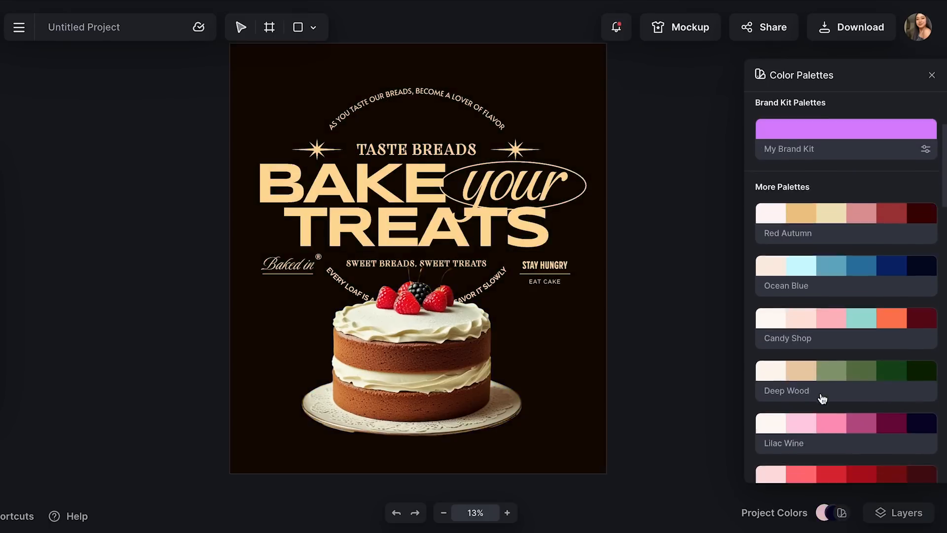
scroll(821, 394, "down", 3)
scroll(815, 425, "down", 5)
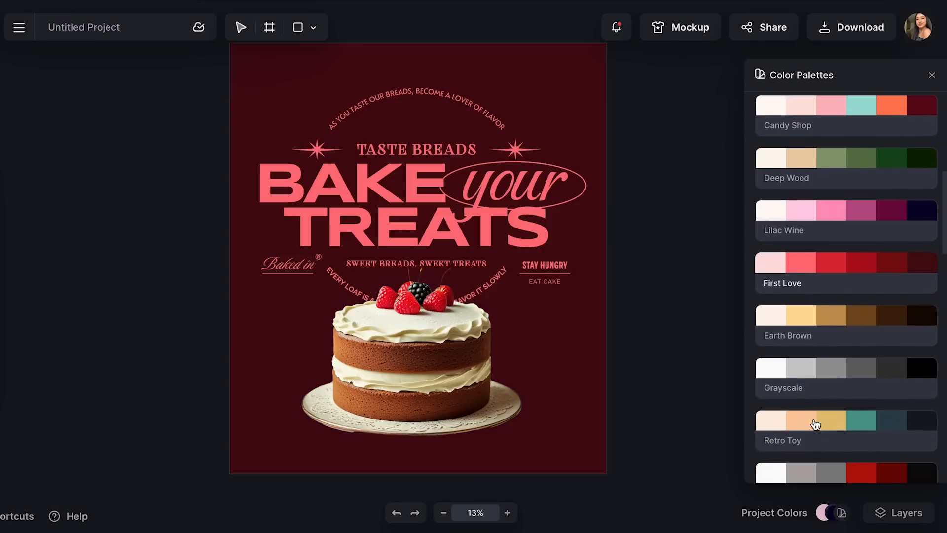
scroll(821, 301, "up", 3)
scroll(824, 303, "up", 3)
scroll(824, 303, "down", 3)
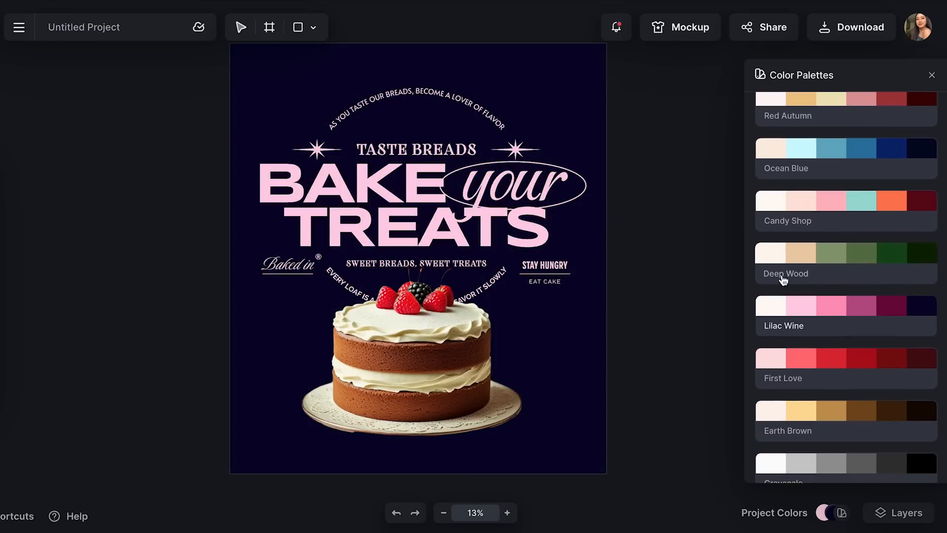
left_click(800, 320)
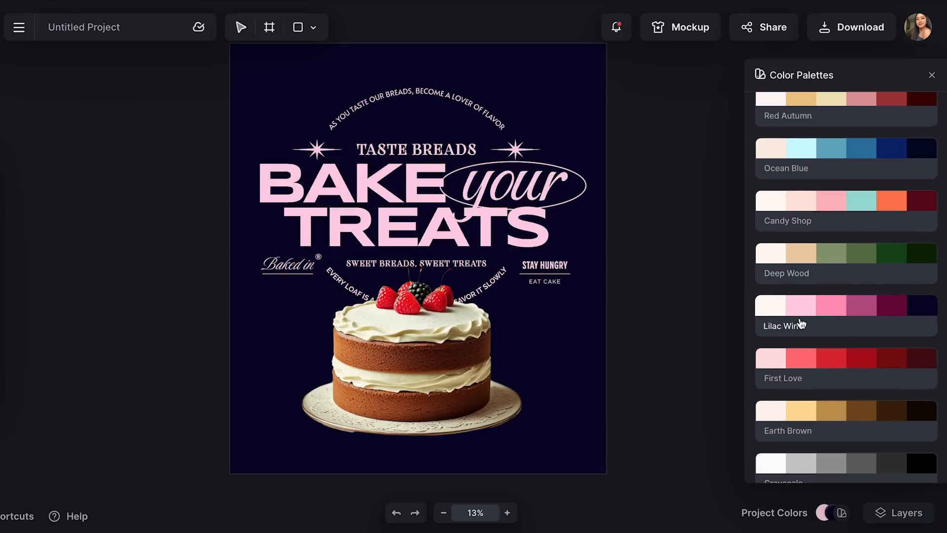
Change the project's dark navy background color to black, 000000
left_click(580, 395)
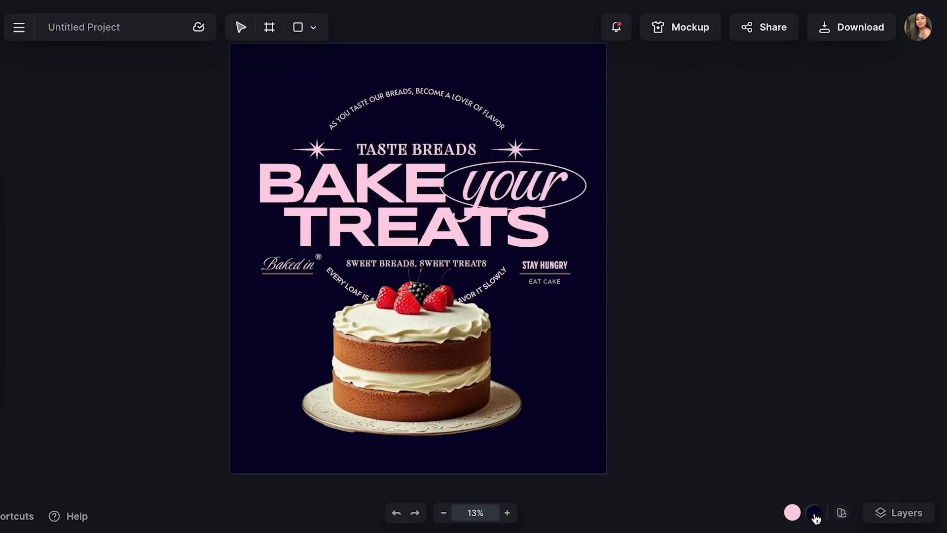
left_click(813, 512)
left_click_drag(881, 388, 914, 416)
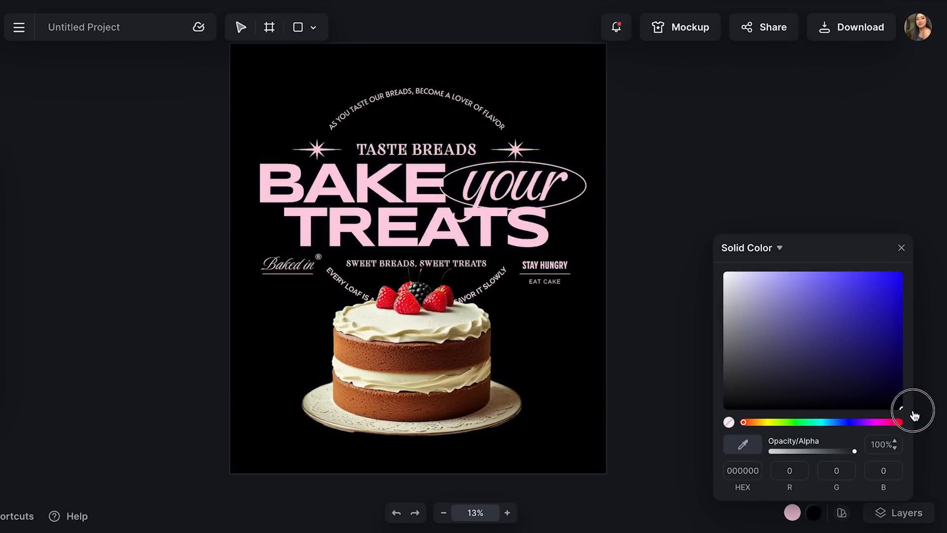
left_click(660, 183)
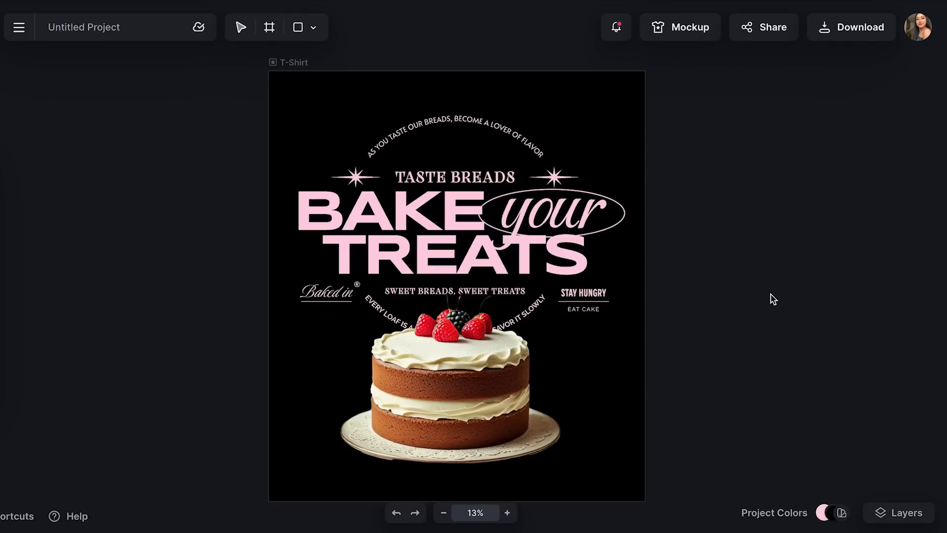
left_click(841, 514)
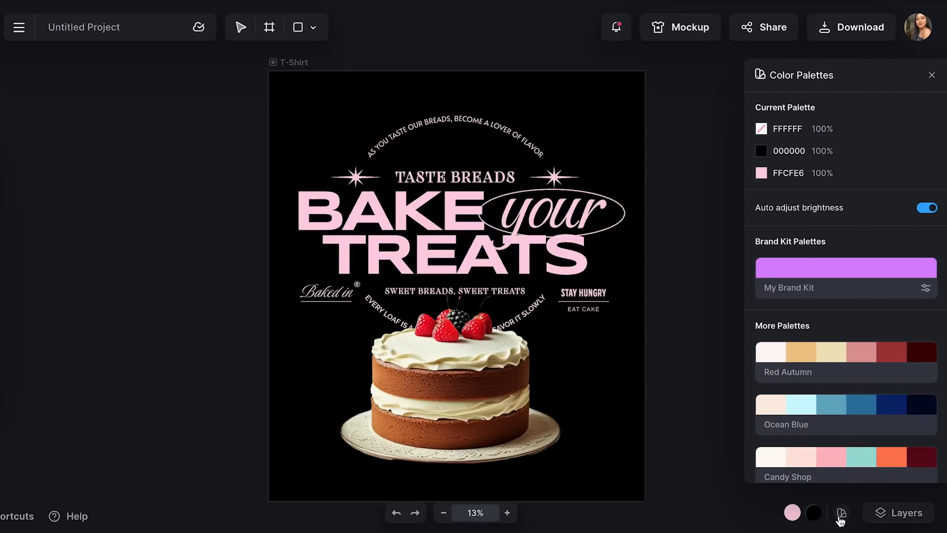
left_click(841, 514)
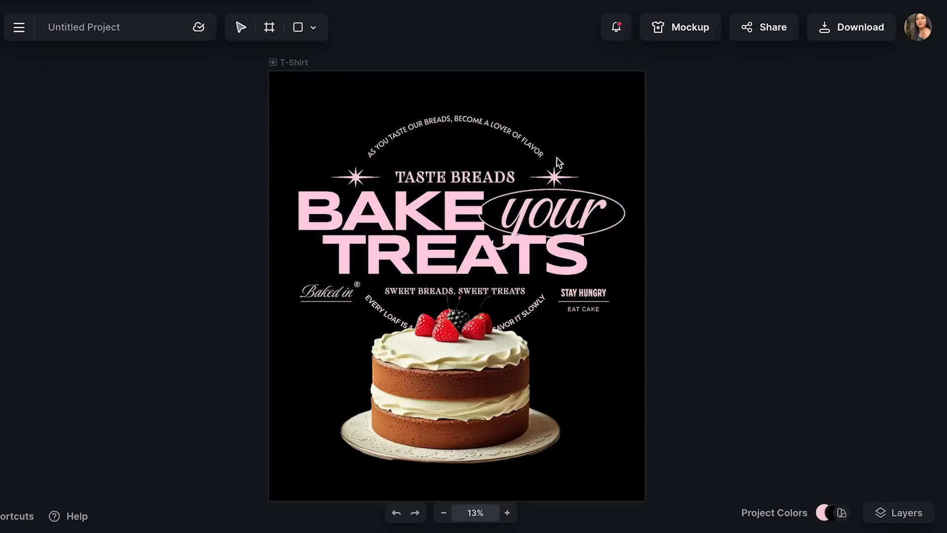
Open the design as a T-shirt mockup, then resize the artwork and centre it on the shirt's chest
left_click(677, 33)
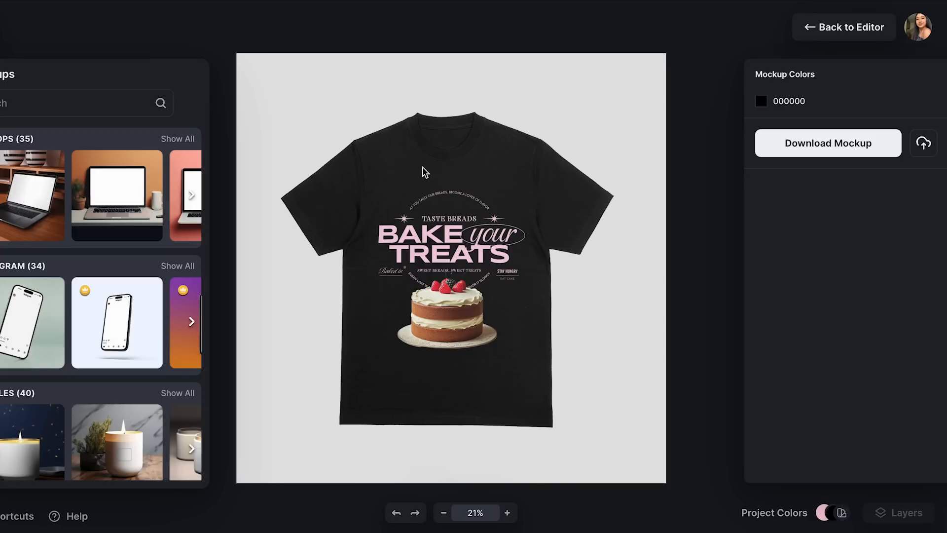
left_click(443, 271)
left_click_drag(463, 268, 464, 306)
left_click(465, 254)
left_click_drag(465, 255, 399, 235)
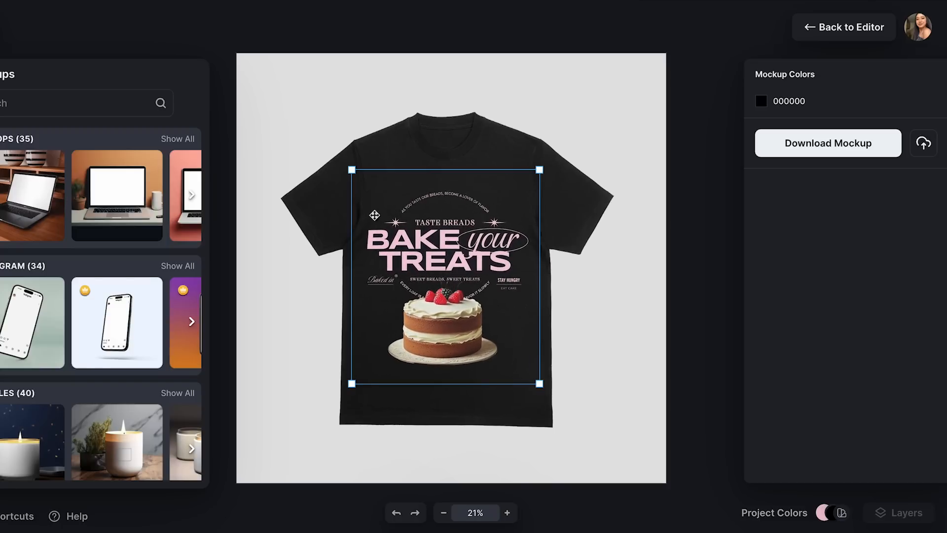
left_click_drag(352, 169, 377, 197)
left_click_drag(446, 265, 440, 243)
Search the mockups for "tshirt back" and apply the one of a man in a tan cap seen from behind
left_click(45, 103)
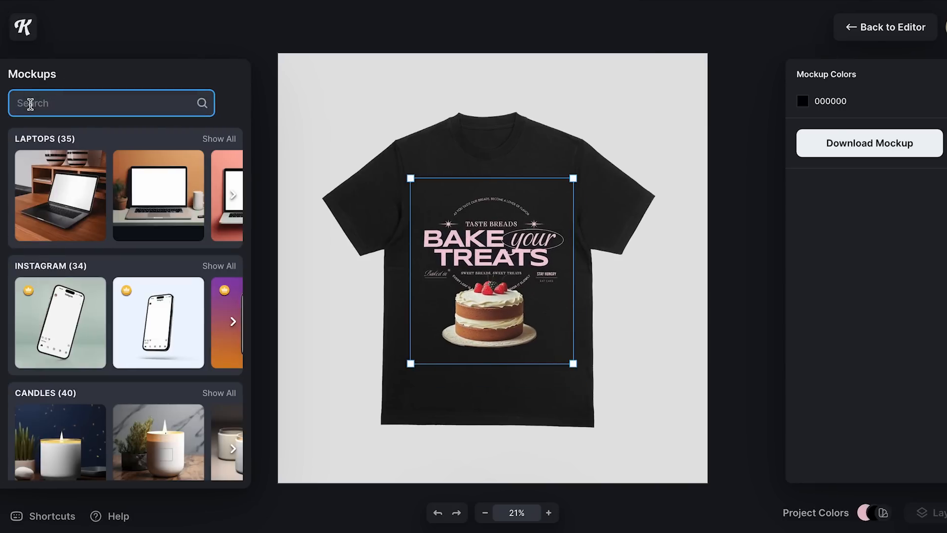
type("ts")
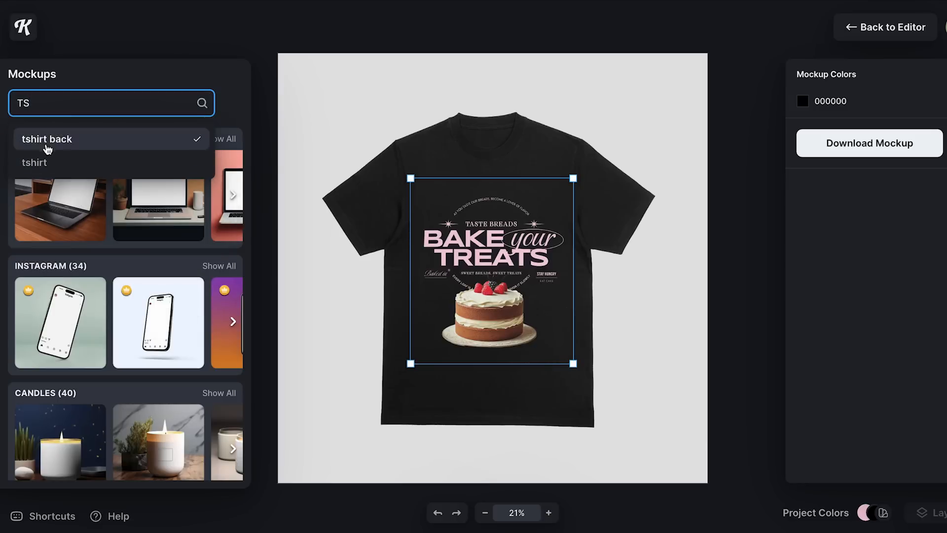
left_click(47, 142)
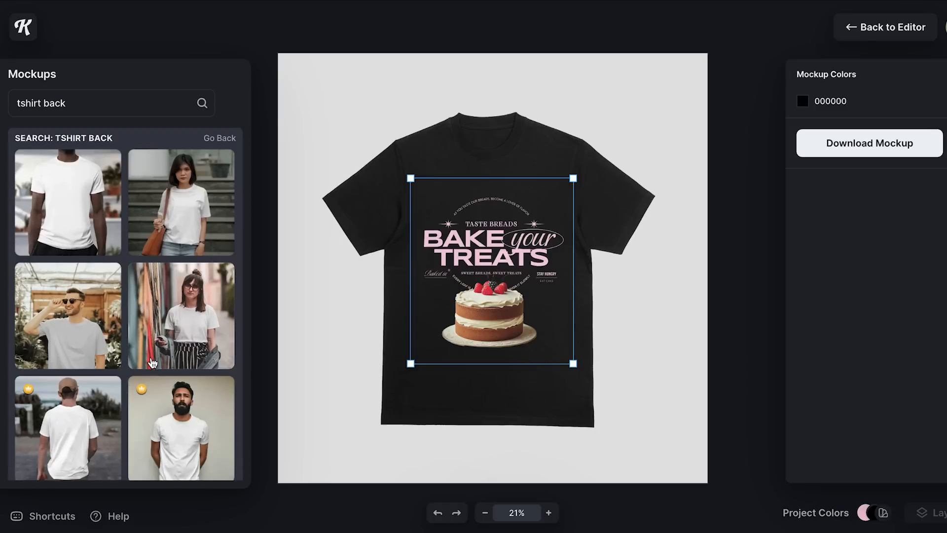
scroll(153, 363, "down", 5)
scroll(151, 385, "up", 5)
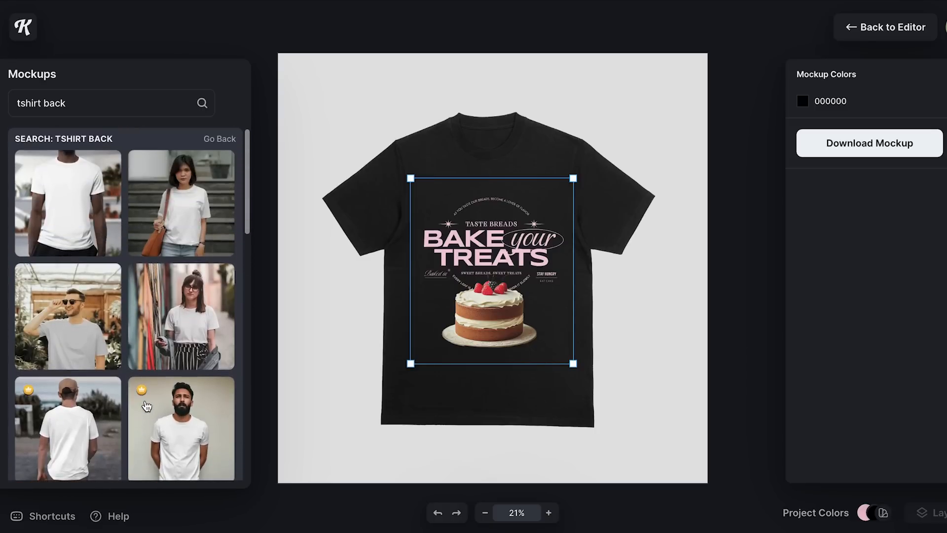
scroll(146, 406, "down", 3)
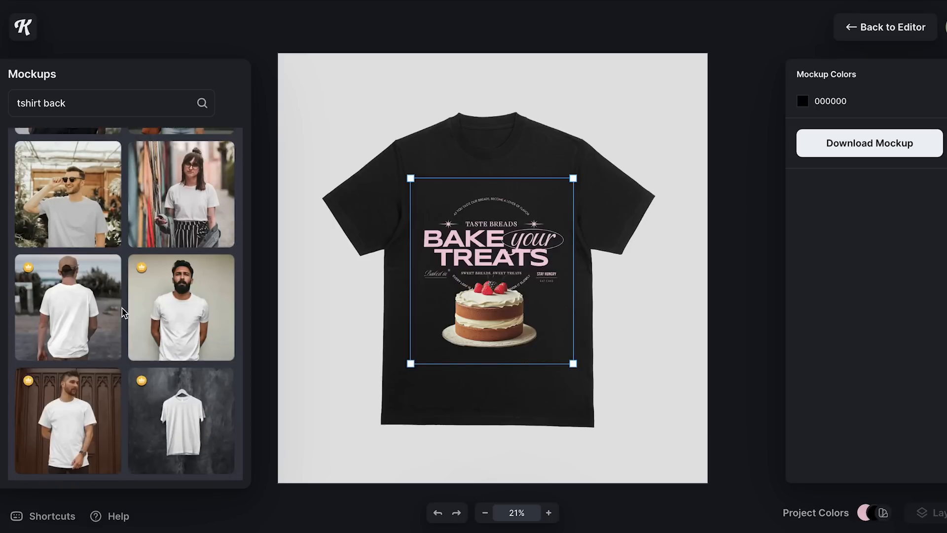
scroll(124, 394, "up", 3)
scroll(198, 424, "down", 1)
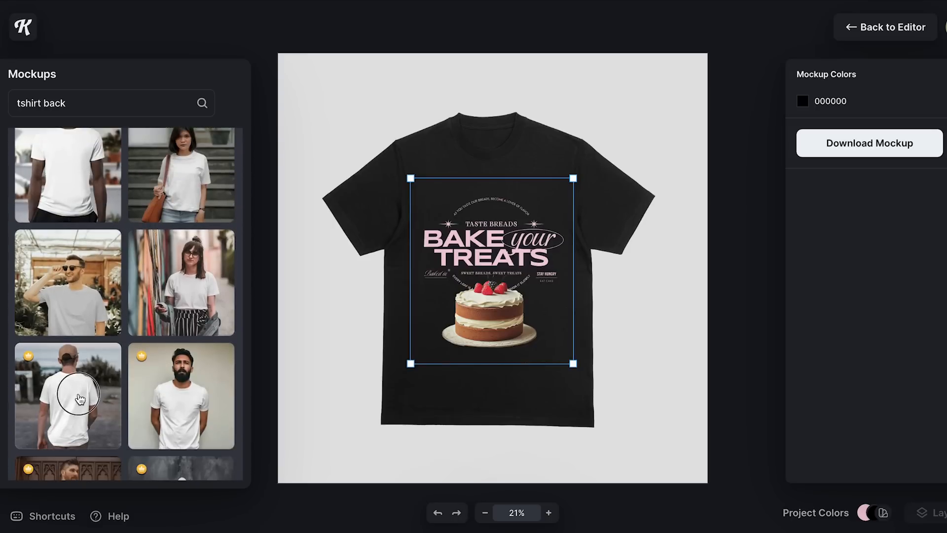
left_click(231, 439)
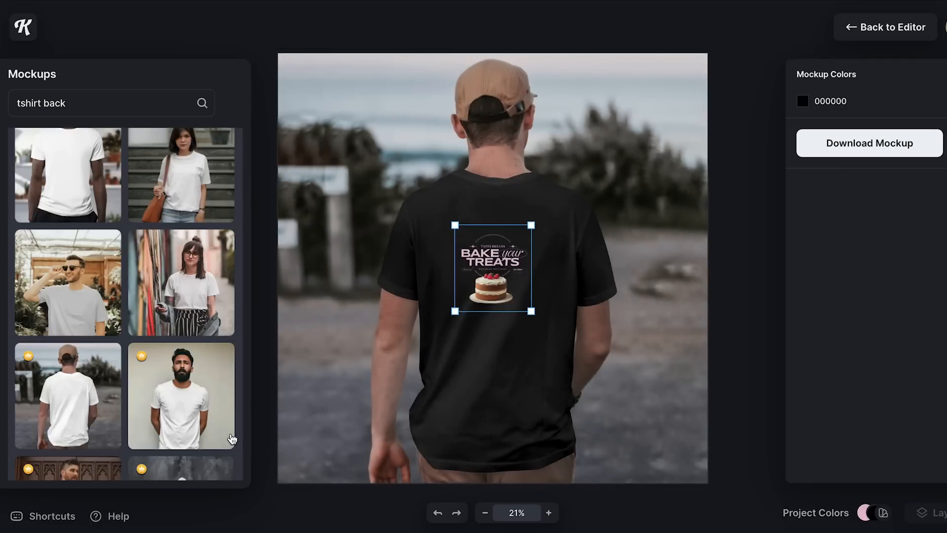
Enlarge the artwork and centre it on the upper back of the man's shirt
left_click_drag(535, 225, 608, 121)
left_click_drag(491, 260, 488, 313)
left_click_drag(417, 174, 424, 181)
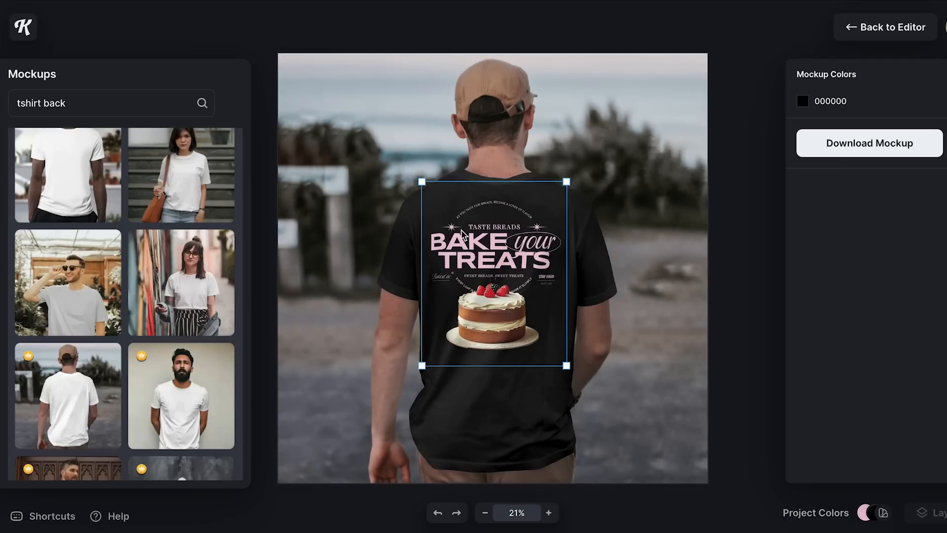
left_click(585, 230)
Search the mockups for "tshirt" and apply the one of a woman holding a coffee cup against a pink wall
left_click(124, 110)
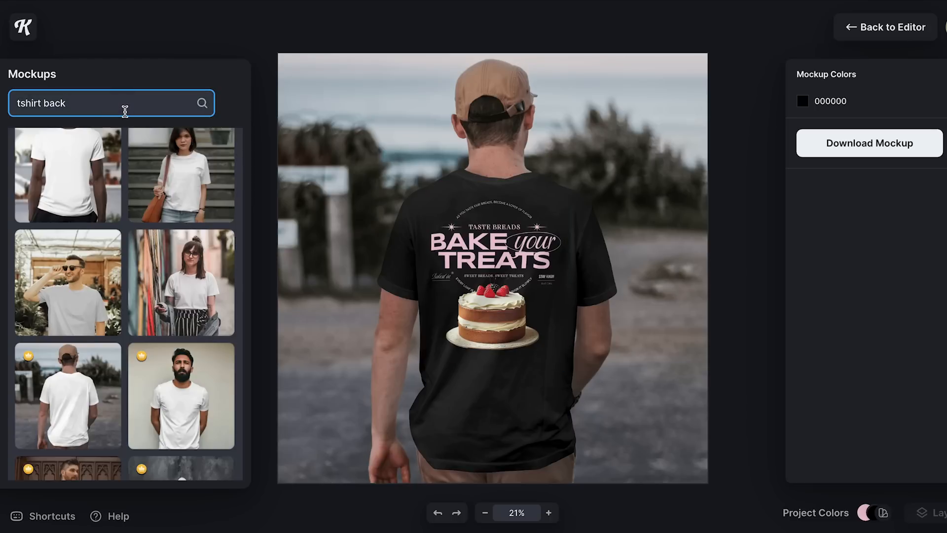
key("BackSpace")
key("BackSpace")
key("BackSpace")
key("BackSpace")
key("BackSpace")
key("Return")
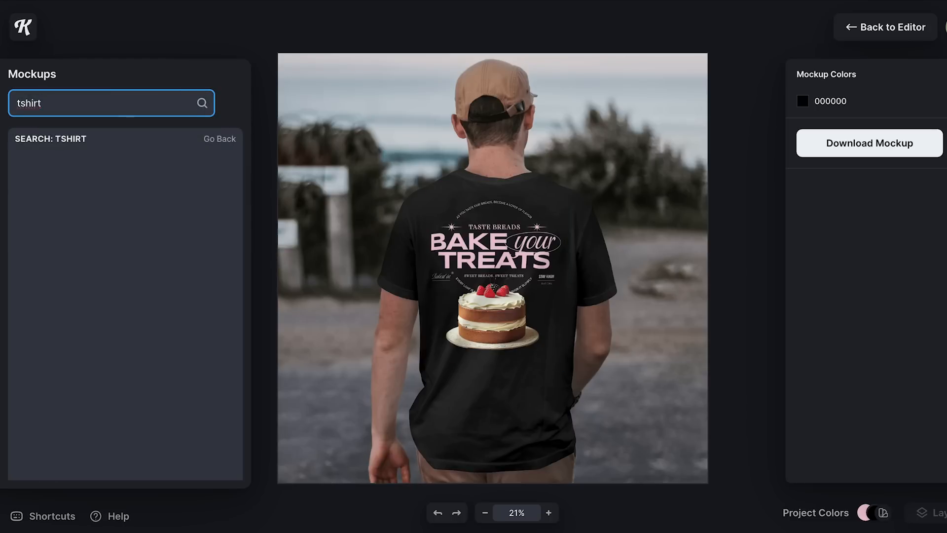
scroll(125, 354, "down", 3)
scroll(127, 355, "down", 3)
scroll(127, 355, "down", 6)
left_click(83, 216)
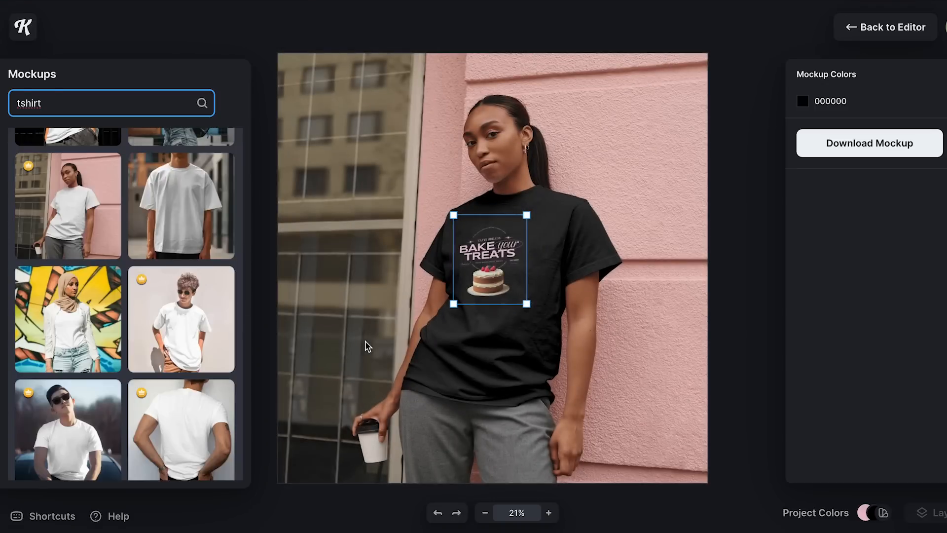
Enlarge the artwork and centre it on the chest of the shirt in the pink wall mockup
left_click_drag(496, 261, 496, 273)
left_click_drag(528, 227, 560, 171)
left_click_drag(474, 282, 474, 310)
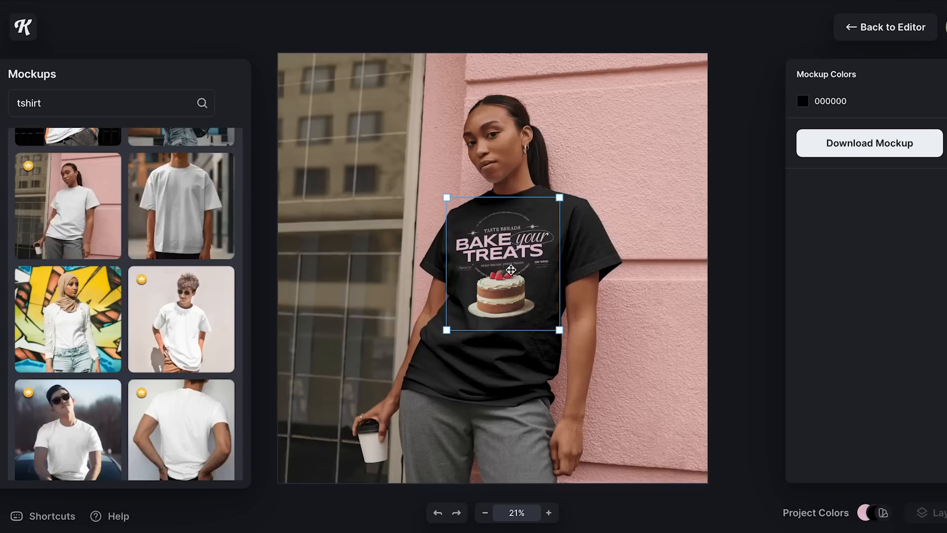
mouse_move(510, 270)
left_mouse_down()
mouse_move(496, 190)
mouse_move(539, 244)
mouse_move(507, 266)
left_mouse_up()
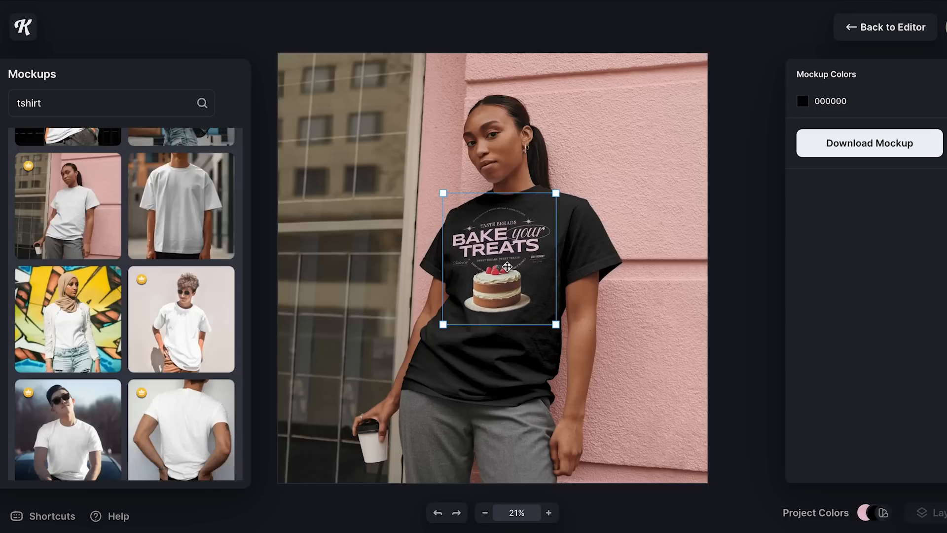
left_click_drag(507, 266, 514, 281)
left_click(663, 254)
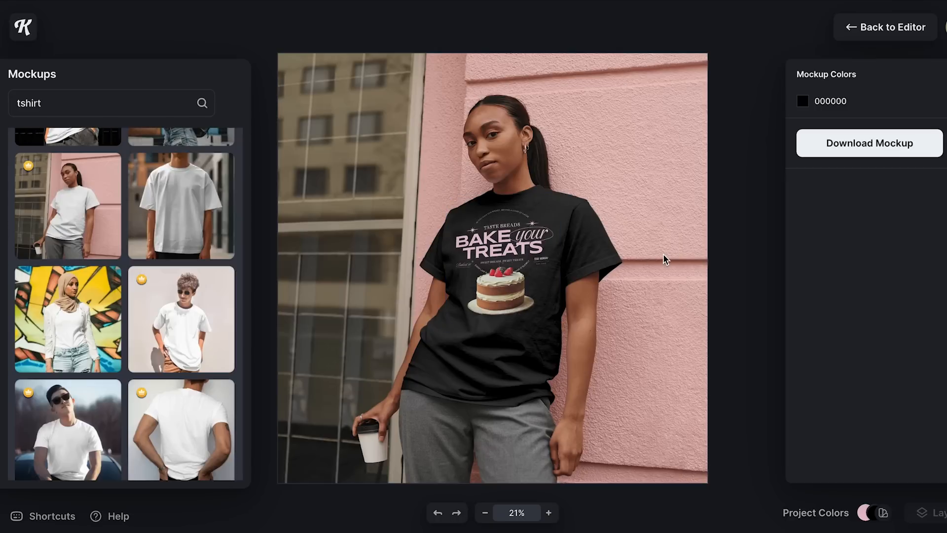
Try the shirt color in off-white FBF6F6 and pink F9ABAB, and set it to near-black 0E0D0D
left_click(812, 102)
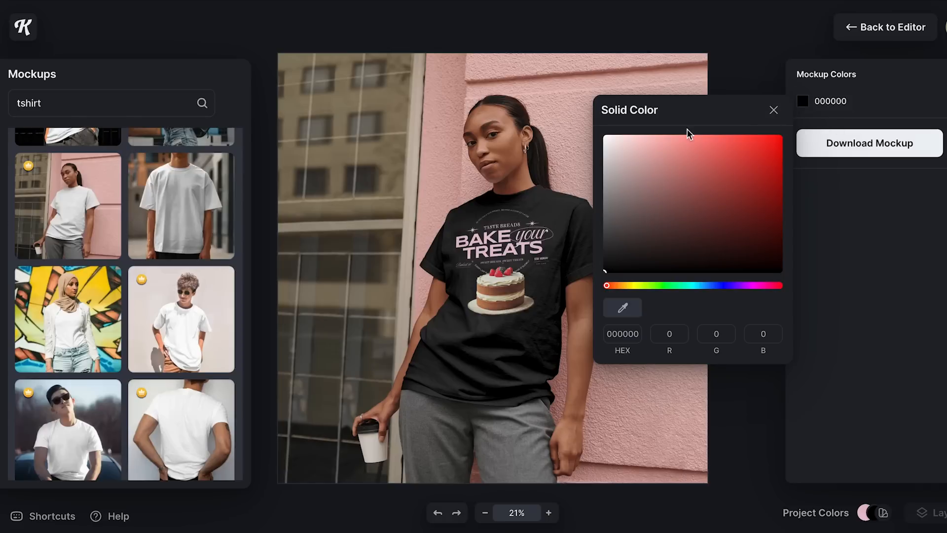
left_click(605, 137)
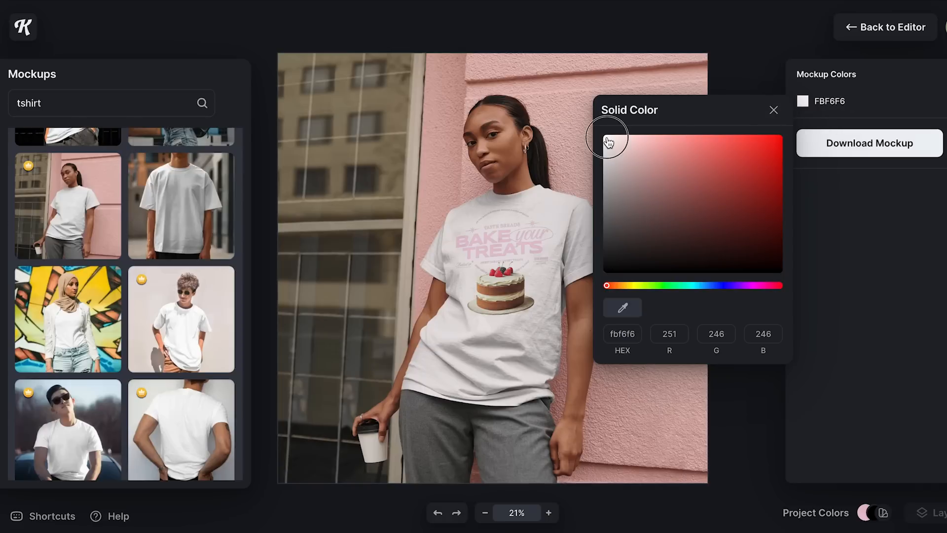
left_click(660, 138)
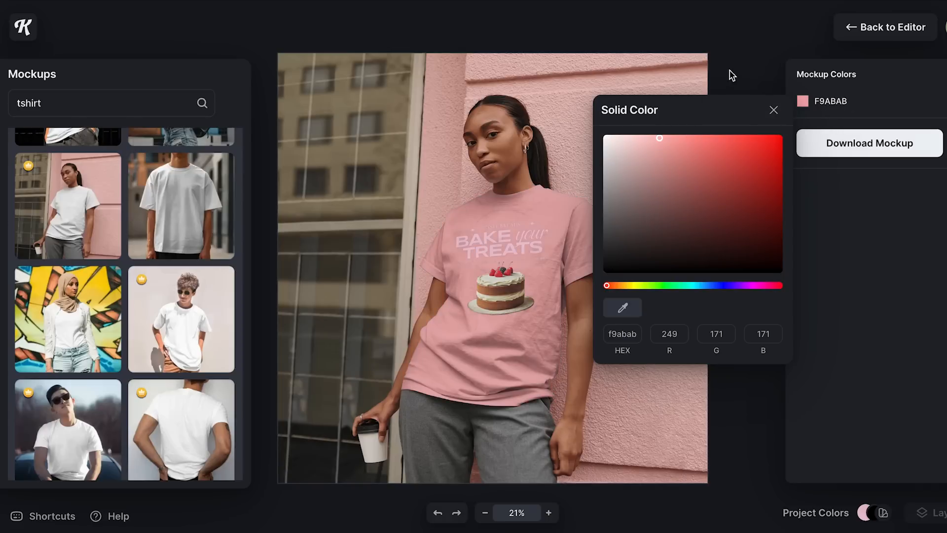
mouse_move(626, 175)
left_mouse_down()
mouse_move(623, 186)
mouse_move(630, 157)
mouse_move(615, 132)
mouse_move(621, 168)
mouse_move(651, 188)
mouse_move(657, 163)
mouse_move(668, 208)
mouse_move(719, 254)
mouse_move(785, 229)
mouse_move(760, 253)
mouse_move(771, 272)
mouse_move(755, 245)
mouse_move(754, 197)
mouse_move(652, 188)
mouse_move(702, 174)
mouse_move(677, 204)
left_mouse_up()
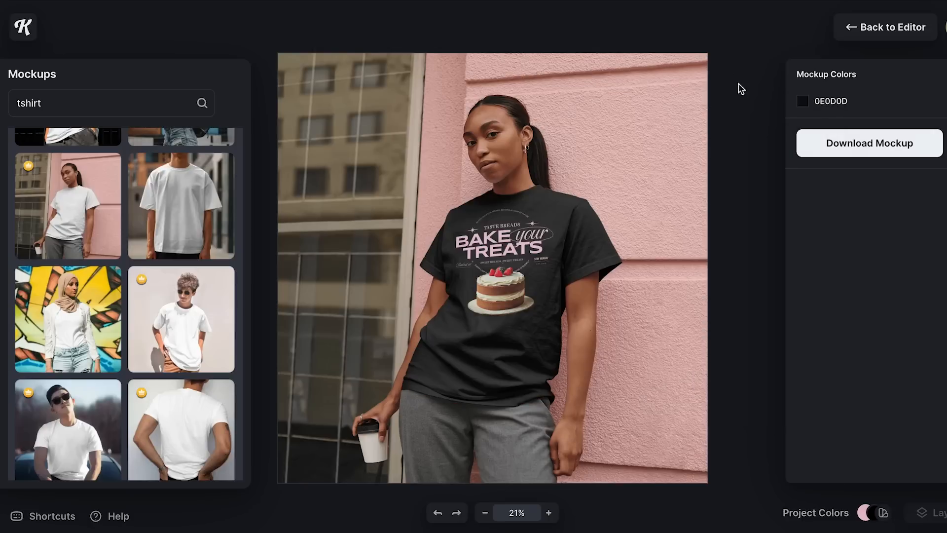
Browse the T-shirt mockups and apply the one of a woman with a brown shoulder bag in front of stone steps
scroll(143, 355, "down", 6)
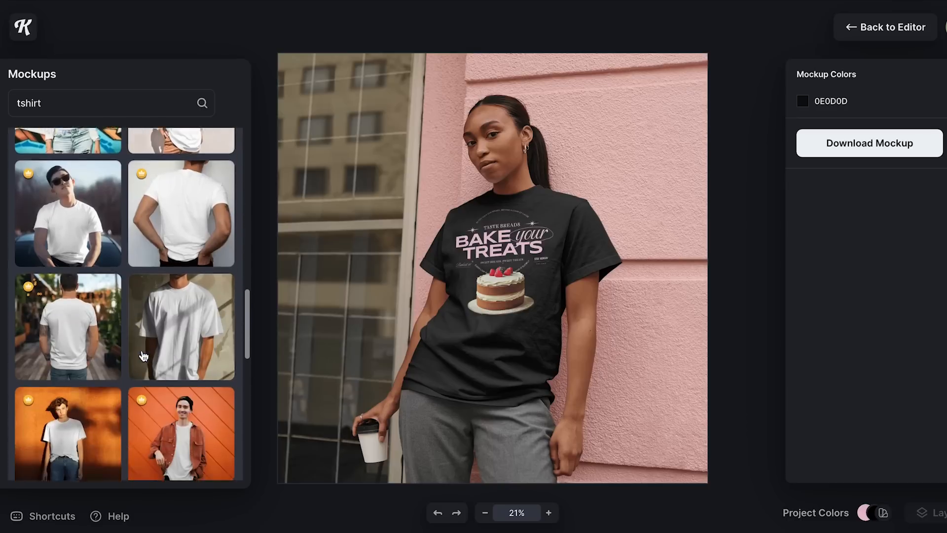
scroll(143, 355, "down", 7)
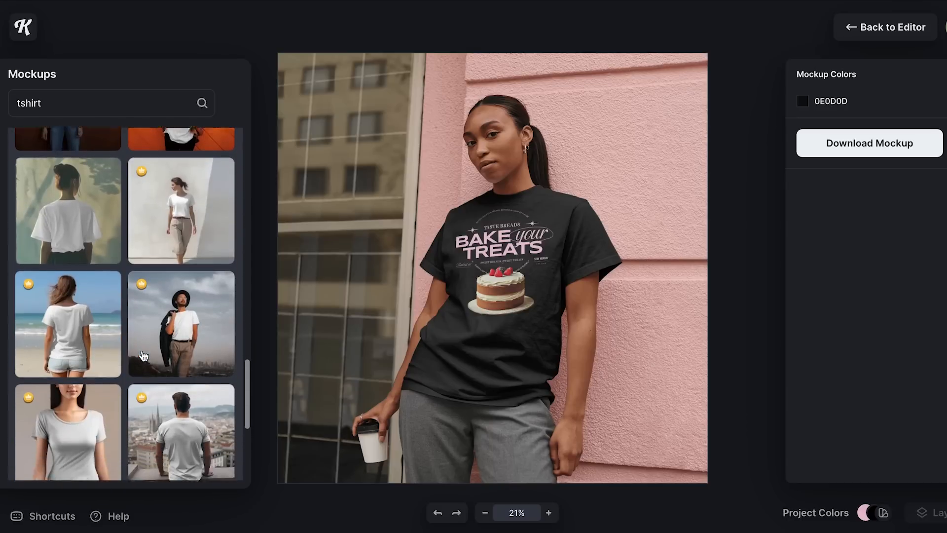
scroll(143, 355, "down", 3)
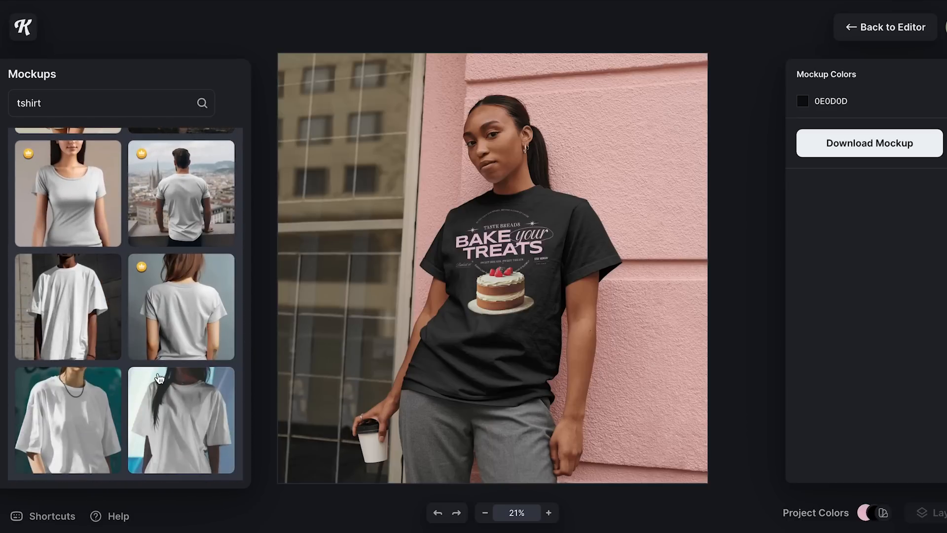
scroll(160, 355, "down", 6)
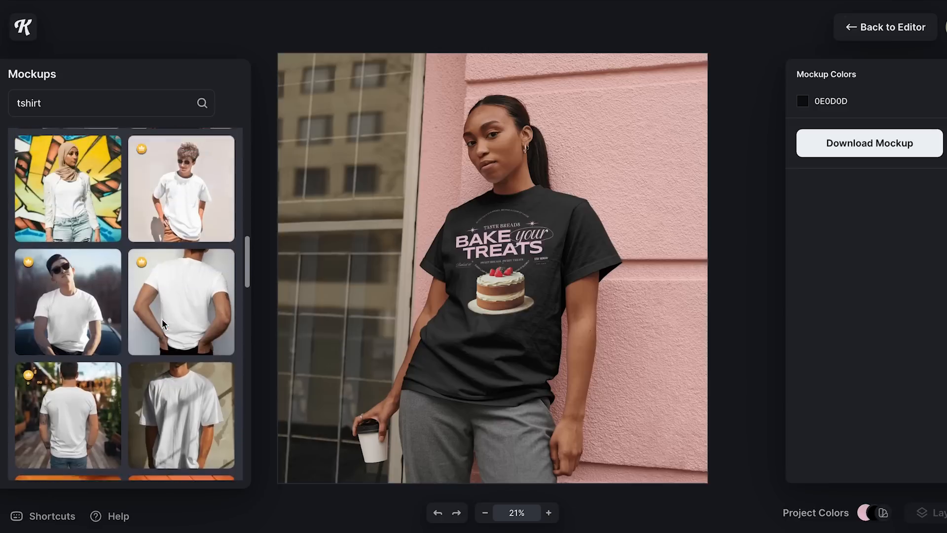
scroll(163, 324, "up", 10)
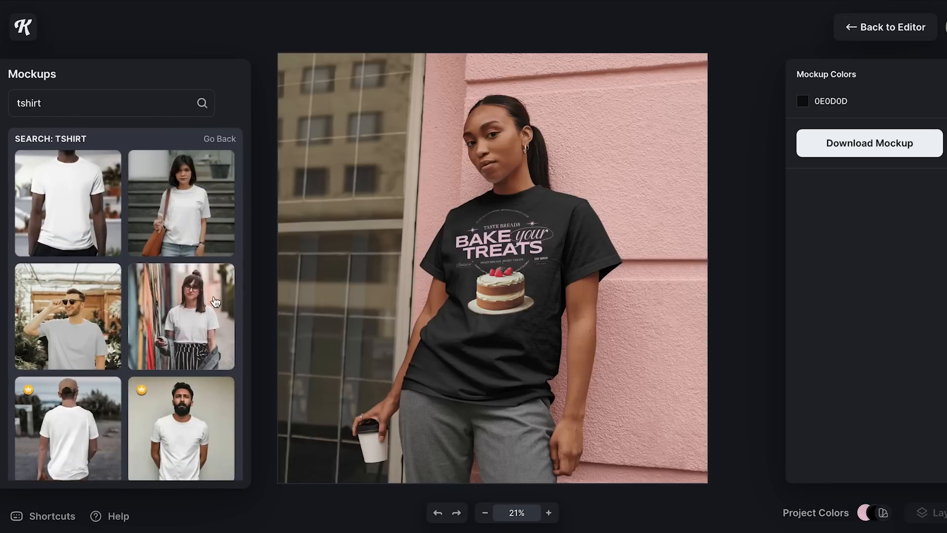
left_click(195, 220)
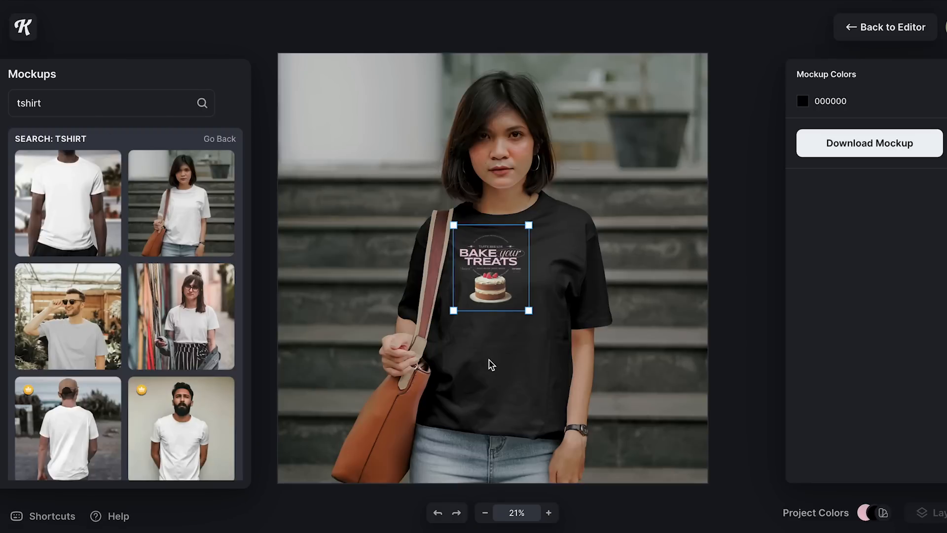
Enlarge and centre the artwork on the chest of the woman's shirt, and download the mockup
left_click_drag(530, 313, 567, 356)
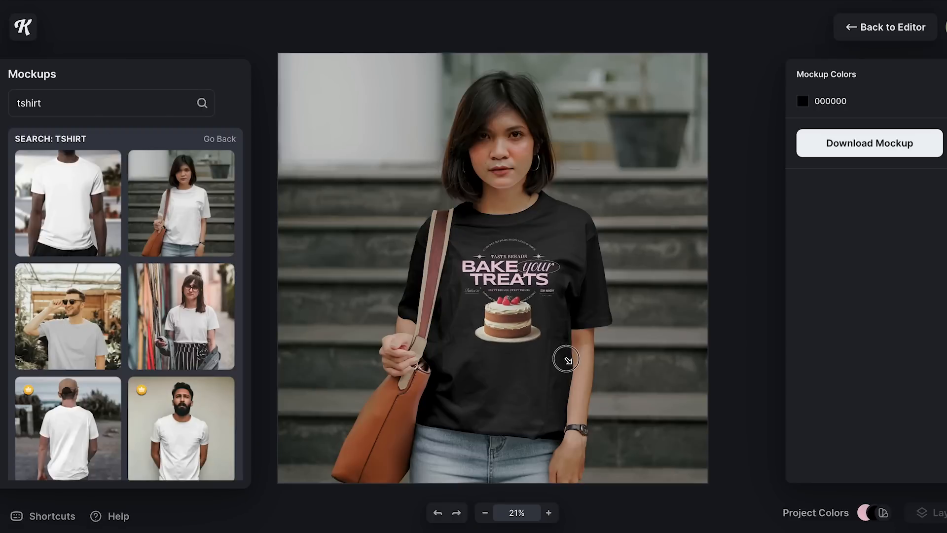
left_click(494, 314)
left_click_drag(558, 363, 568, 370)
left_click_drag(496, 316, 496, 315)
left_click(723, 192)
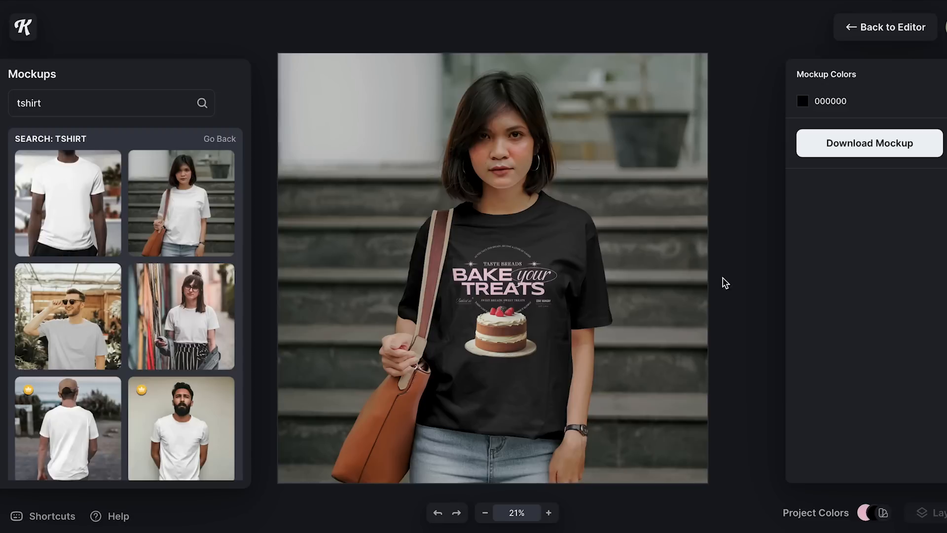
left_click(855, 145)
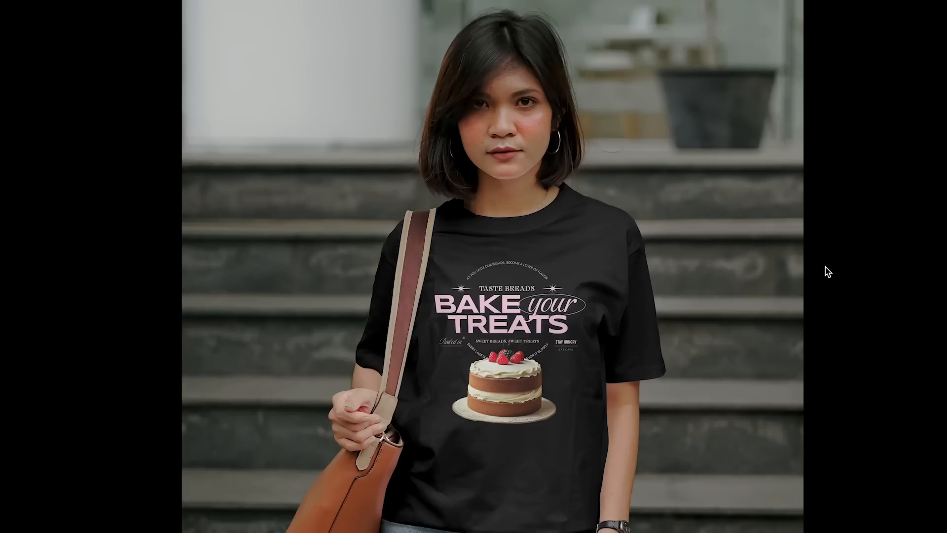